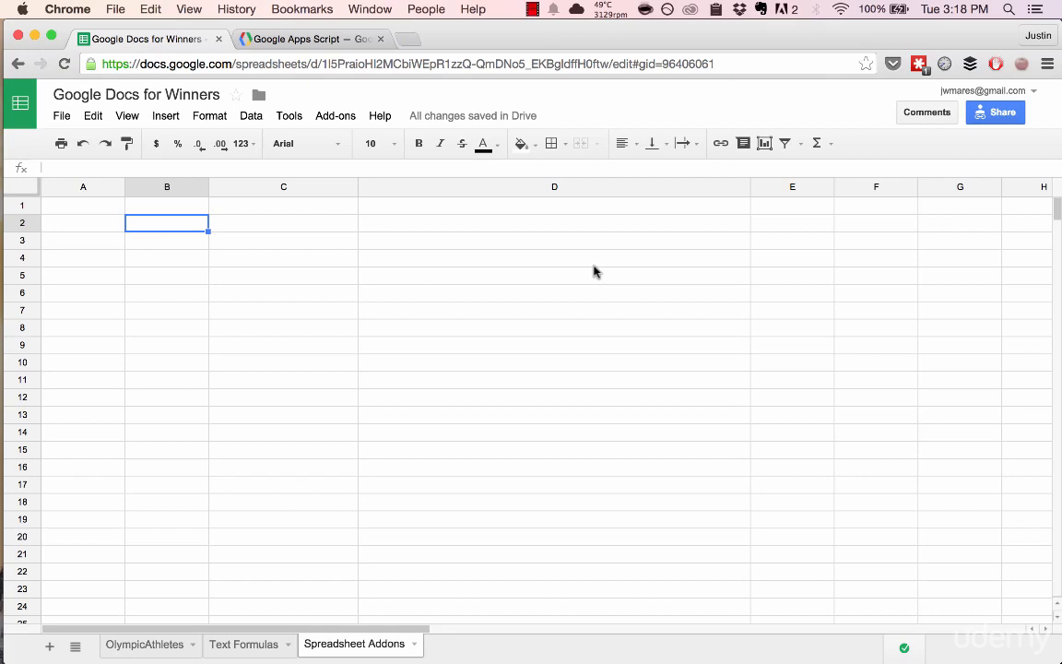
Look over the installed add-ons' commands and browse the gallery of available spreadsheet add-ons
click(326, 118)
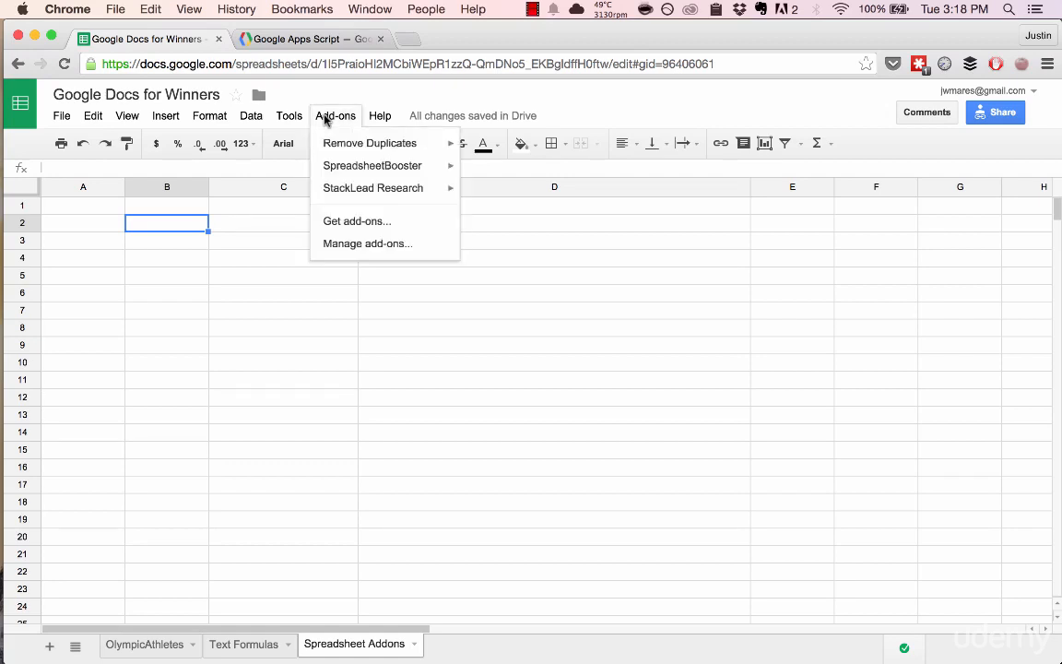
mouse_move(353, 153)
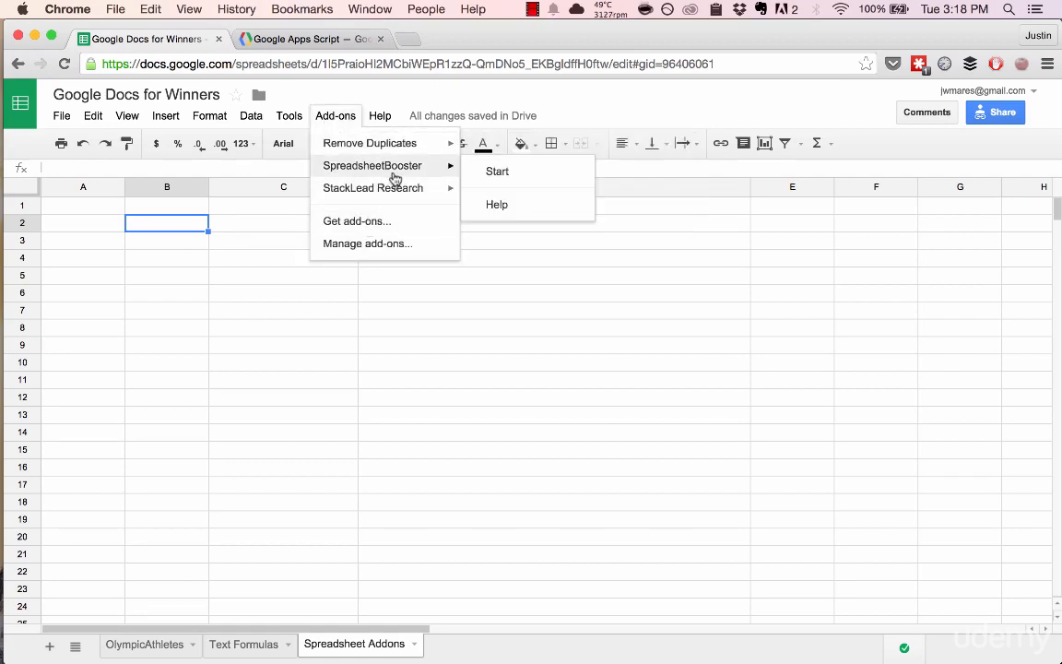
mouse_move(391, 195)
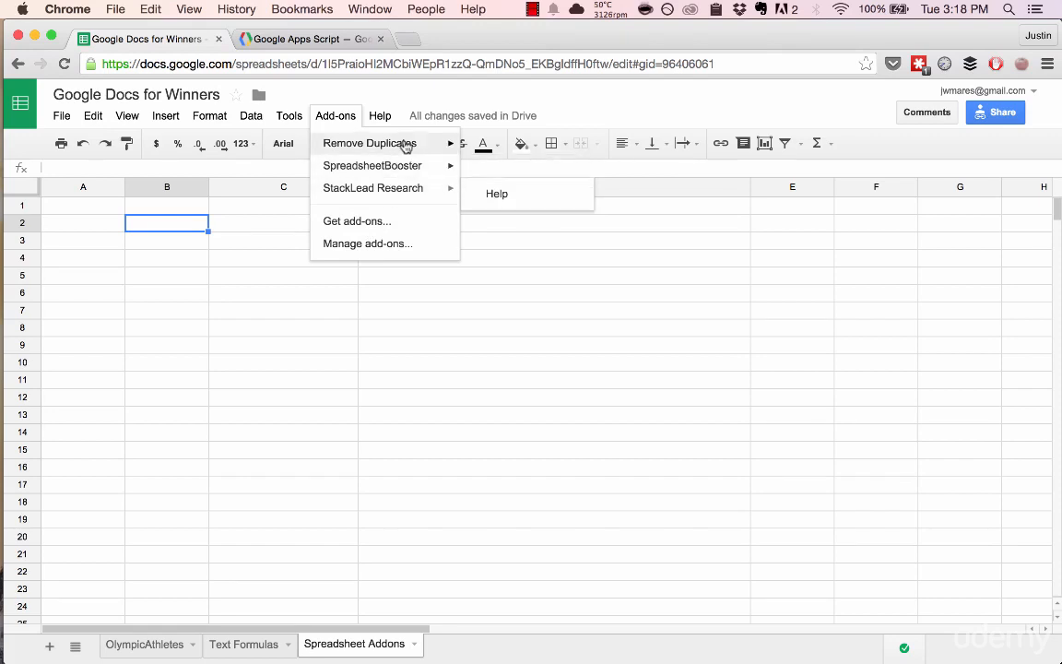
mouse_move(399, 152)
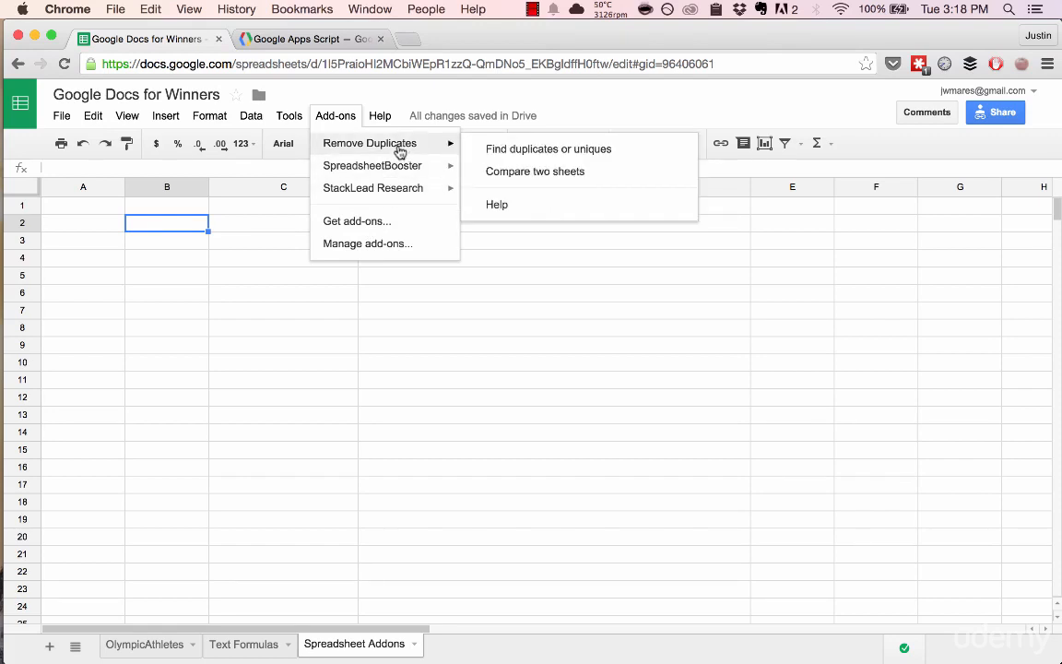
click(365, 223)
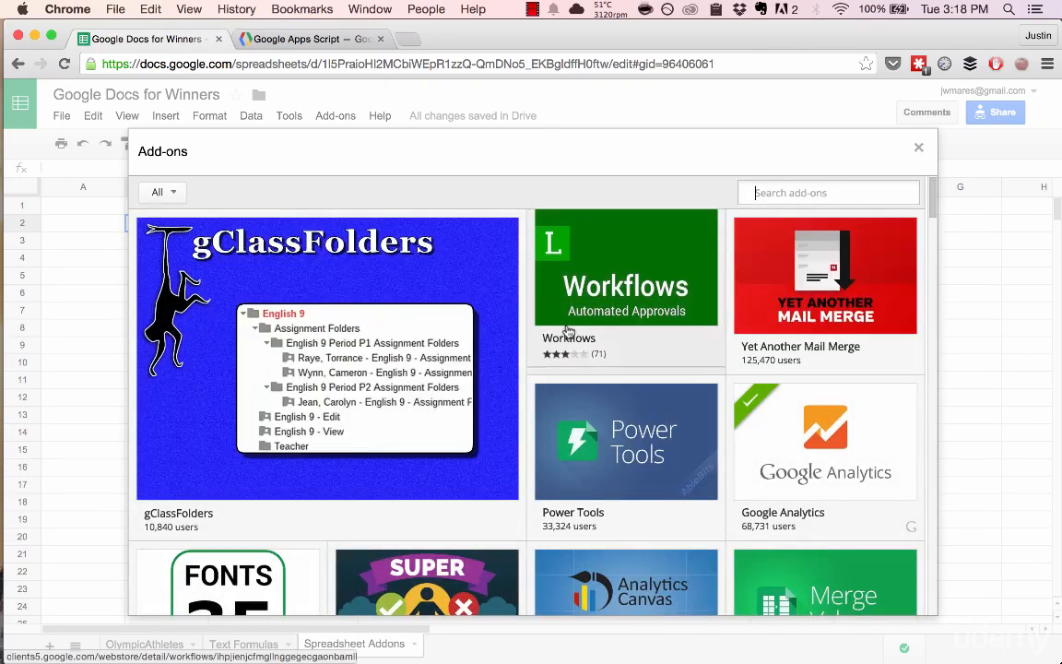
mouse_move(569, 332)
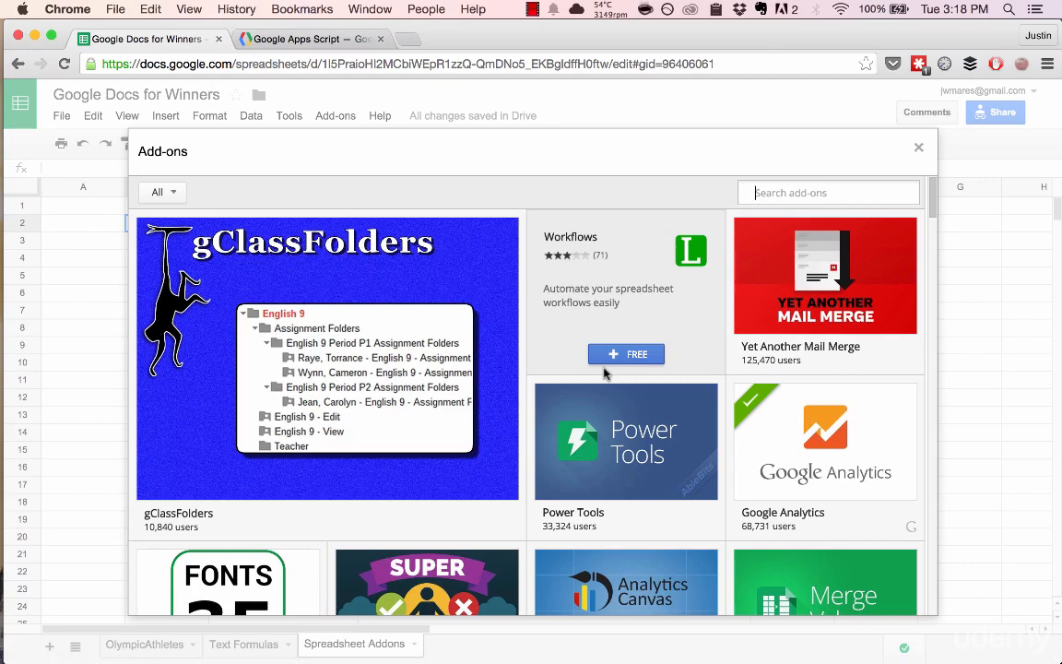
scroll(603, 372, down, 2)
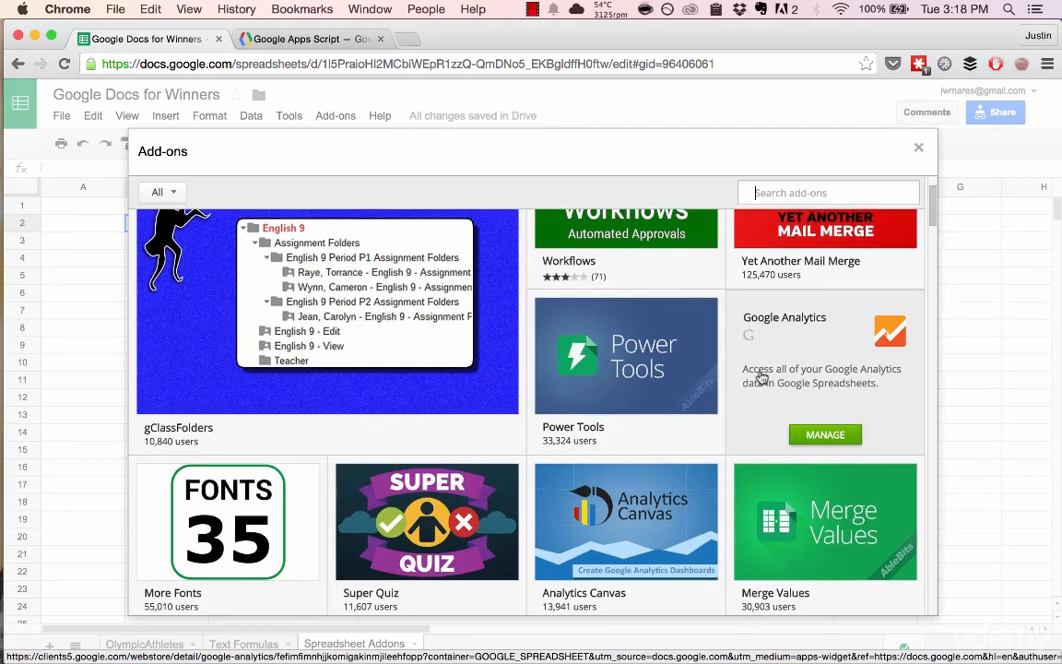
scroll(761, 378, down, 4)
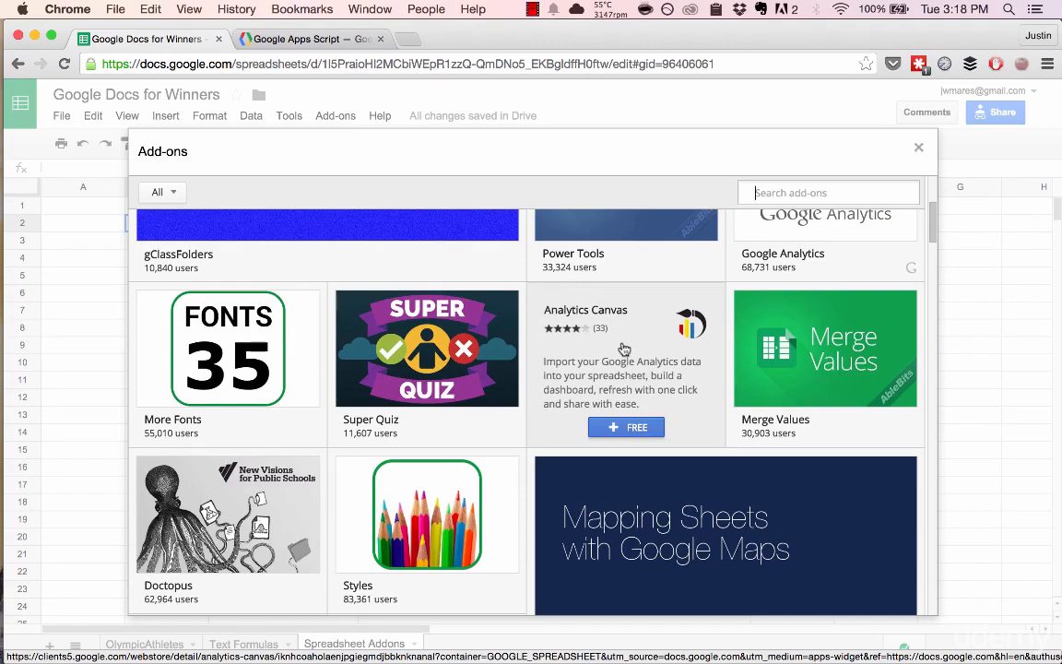
scroll(481, 397, down, 2)
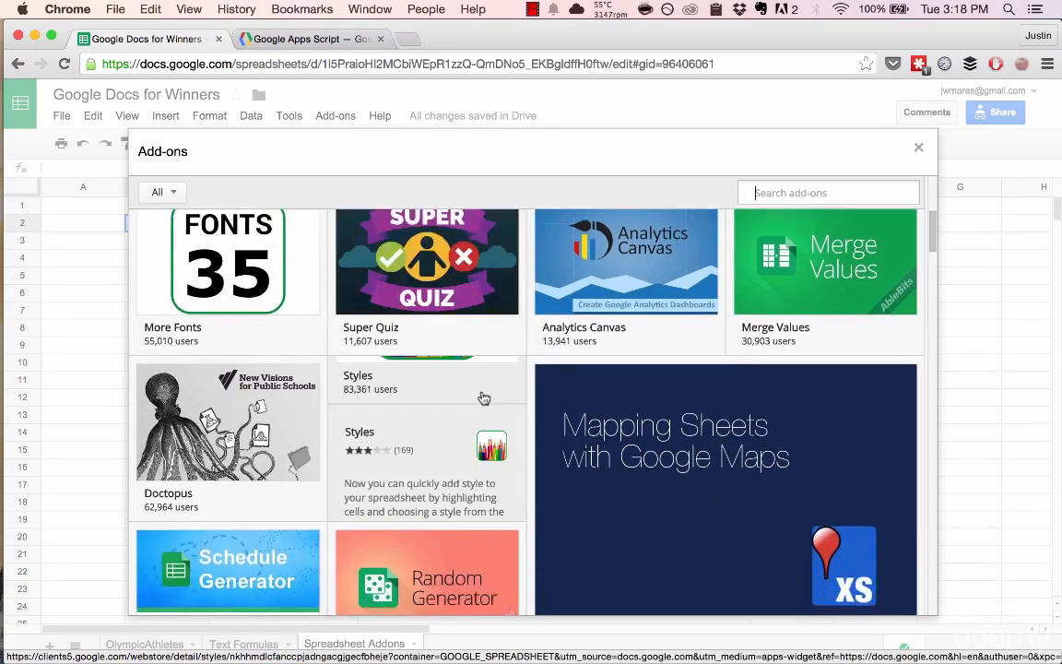
scroll(484, 397, down, 4)
scroll(896, 241, up, 10)
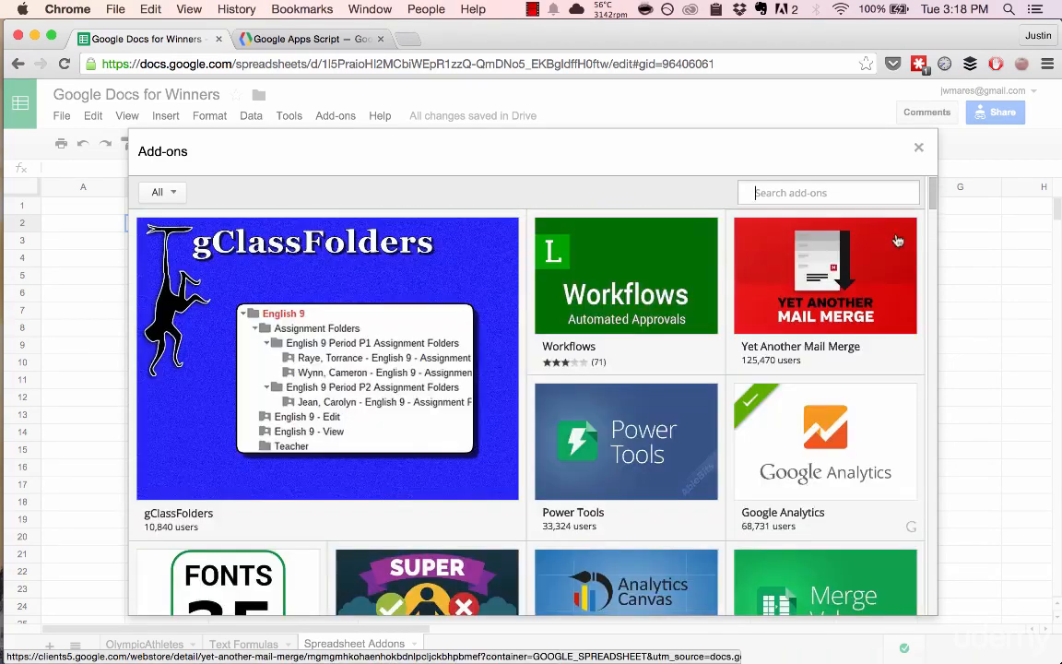
click(918, 147)
Install the free Save As Doc add-on from the add-ons gallery and grant its requested permissions
click(333, 116)
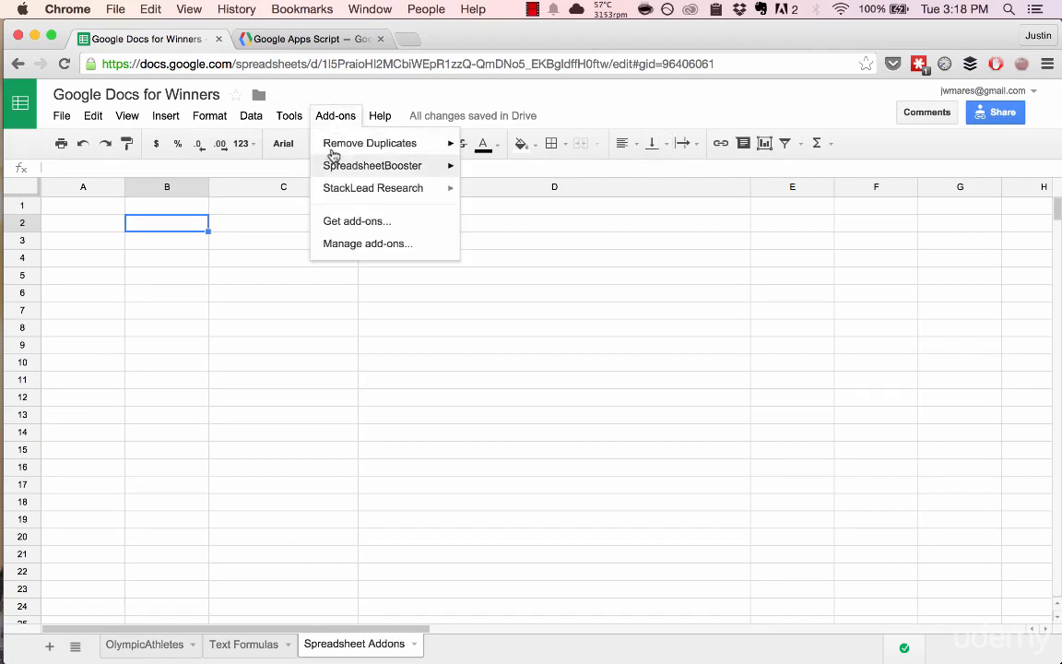
click(334, 221)
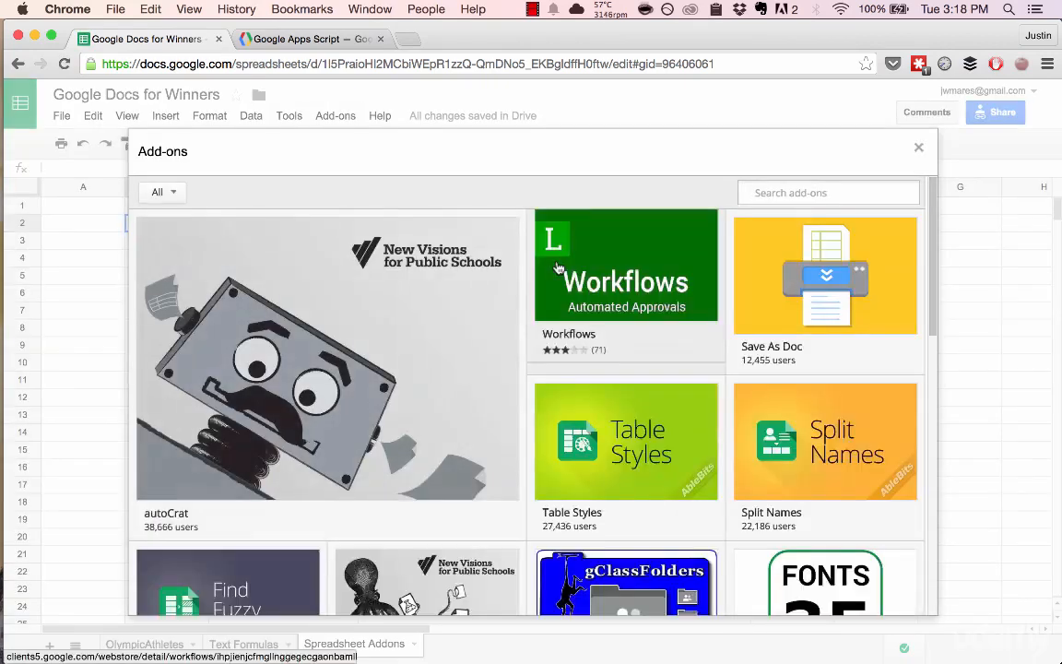
mouse_move(557, 267)
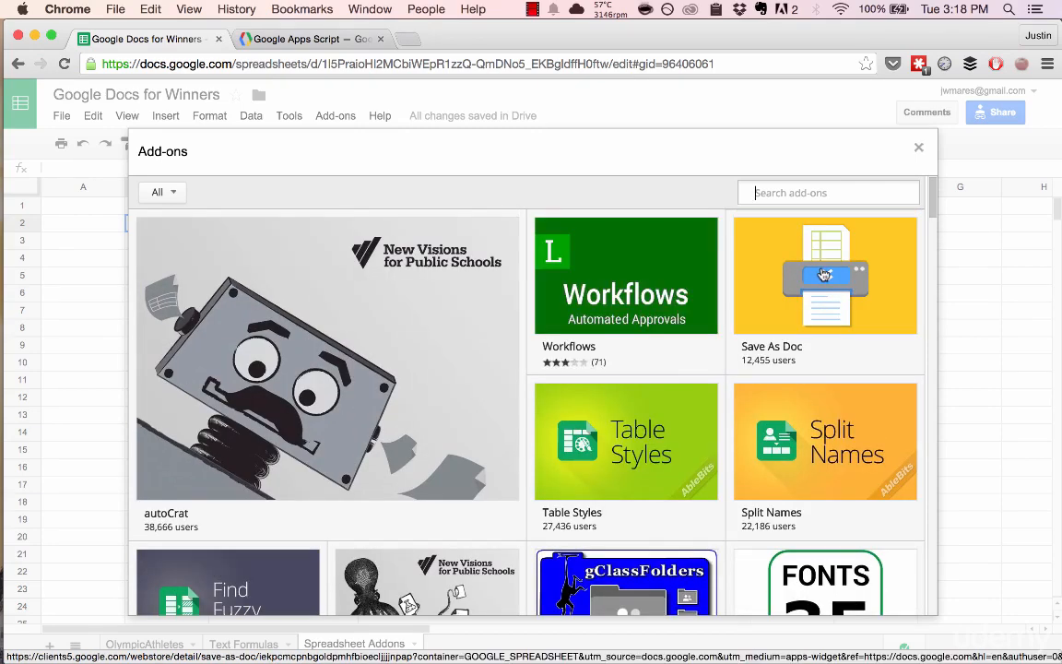
mouse_move(823, 274)
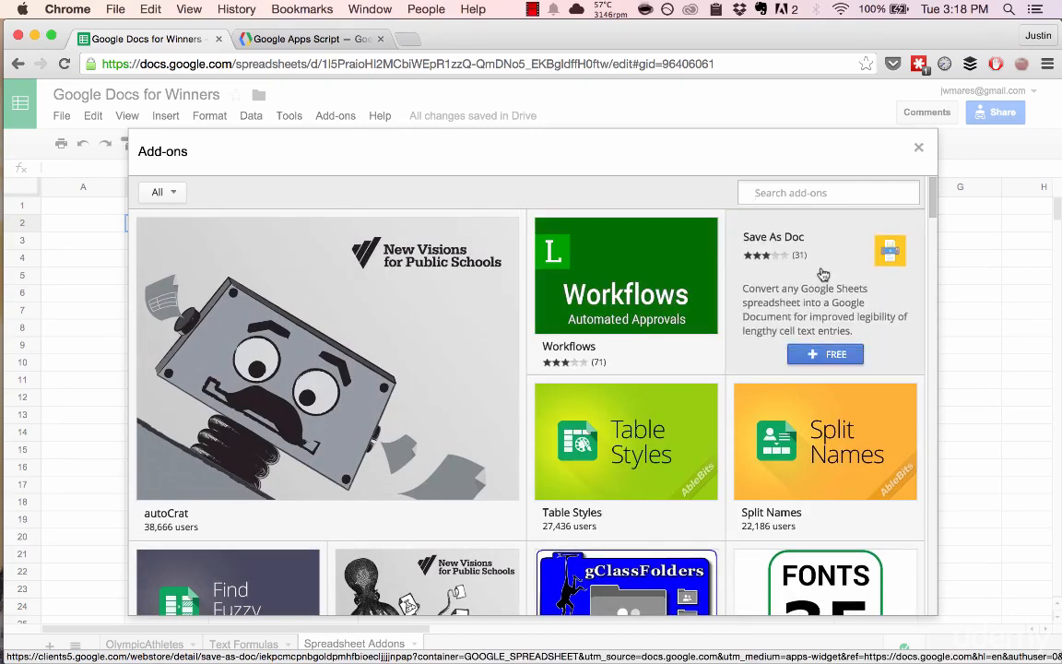
click(823, 353)
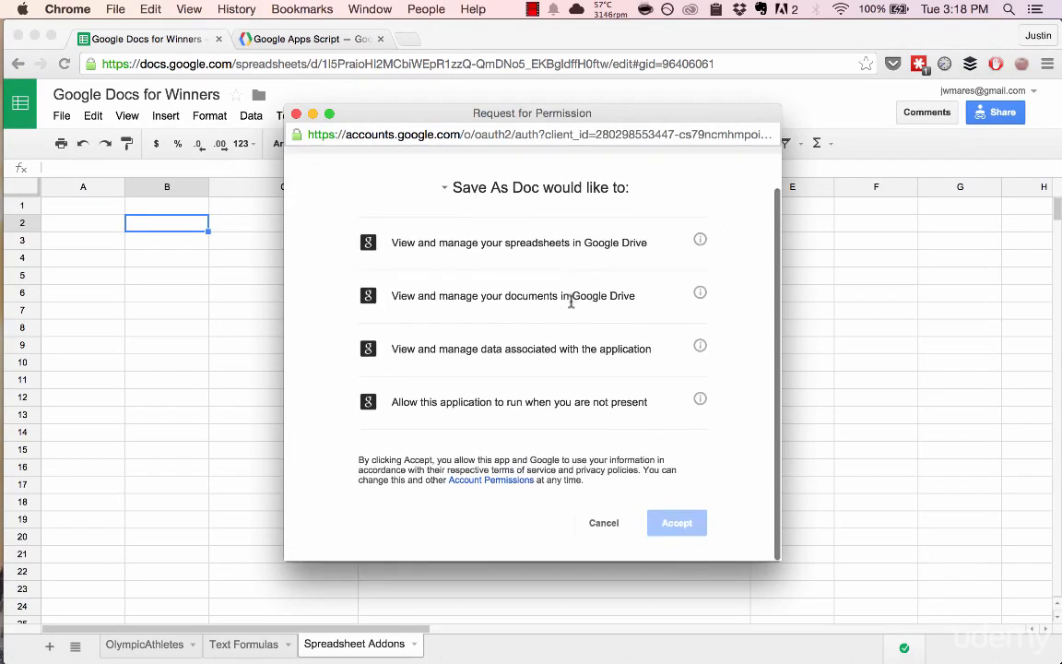
click(685, 522)
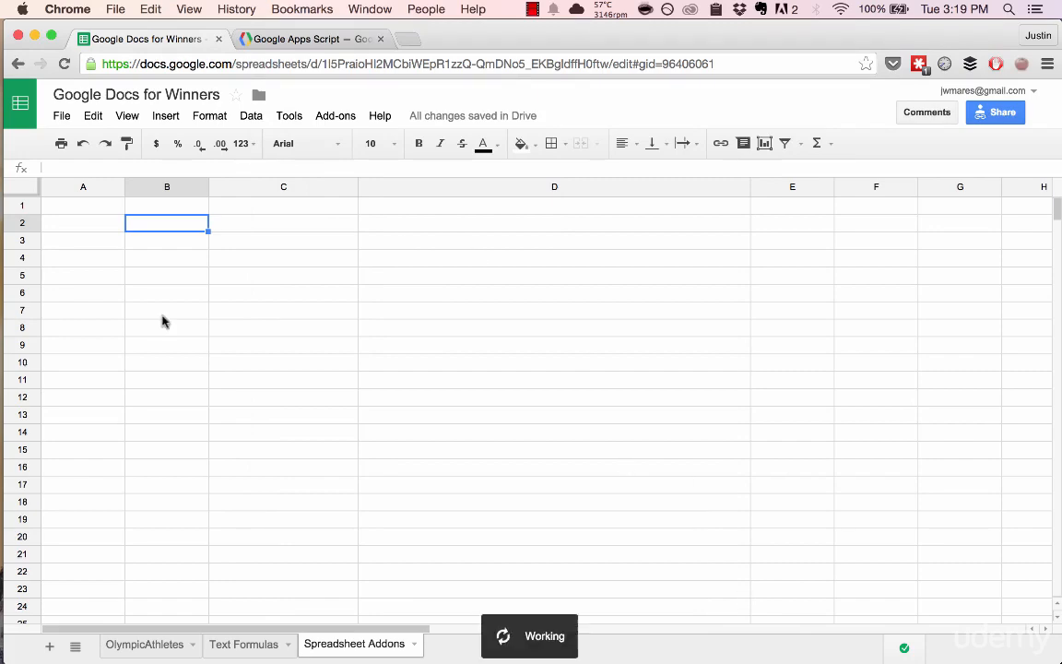
Select cells A4:A14 on the OlympicAthletes sheet and start the Save As Doc add-on
click(162, 648)
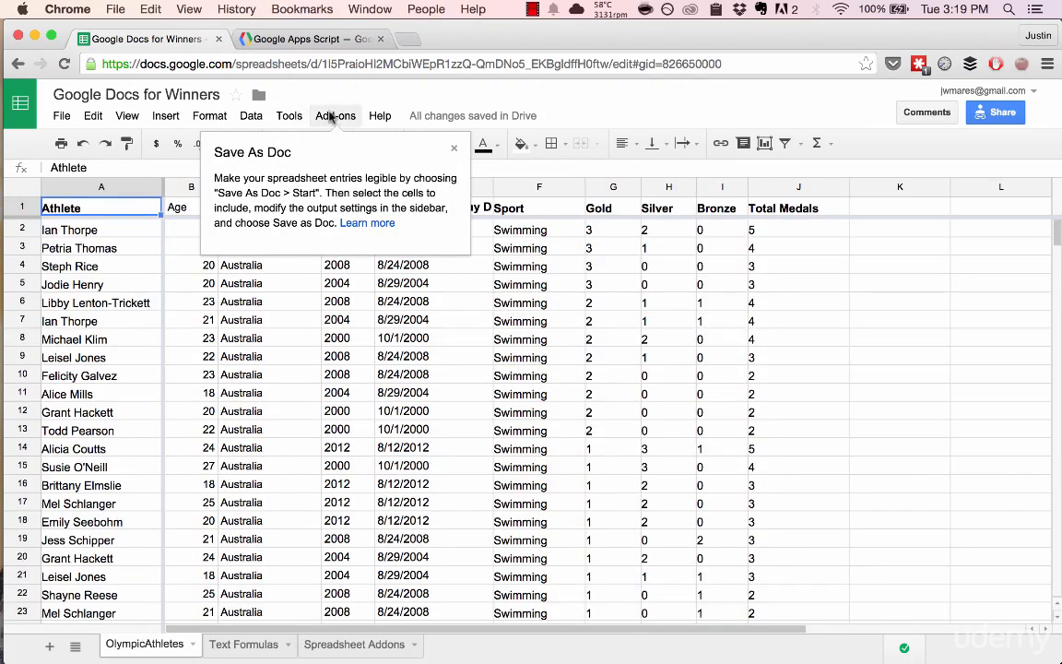
drag(96, 266, 110, 448)
click(287, 116)
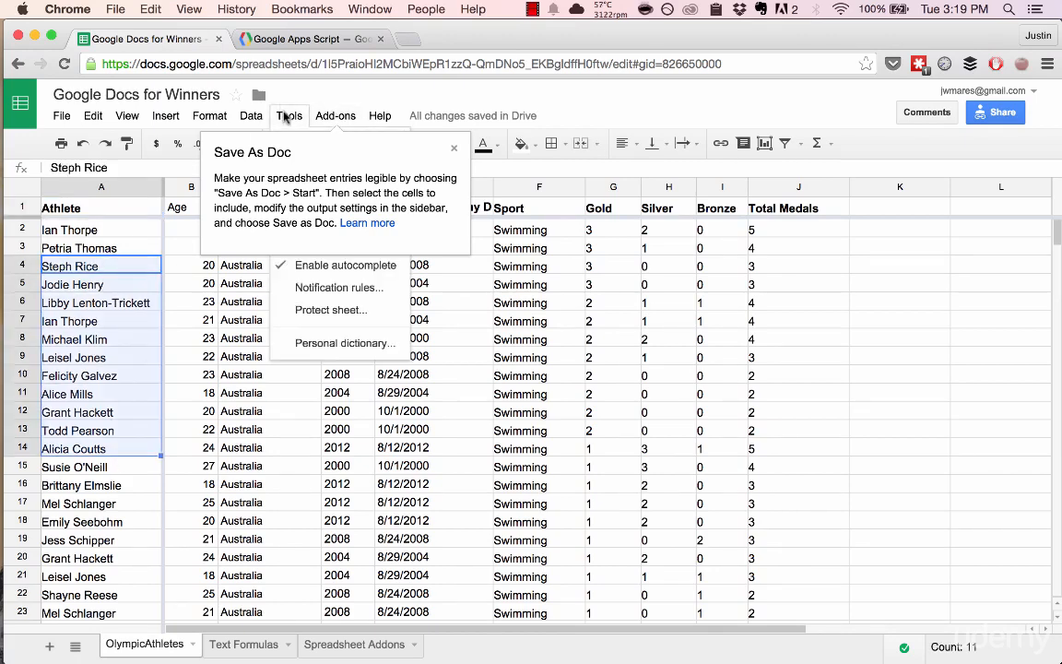
click(454, 149)
click(314, 116)
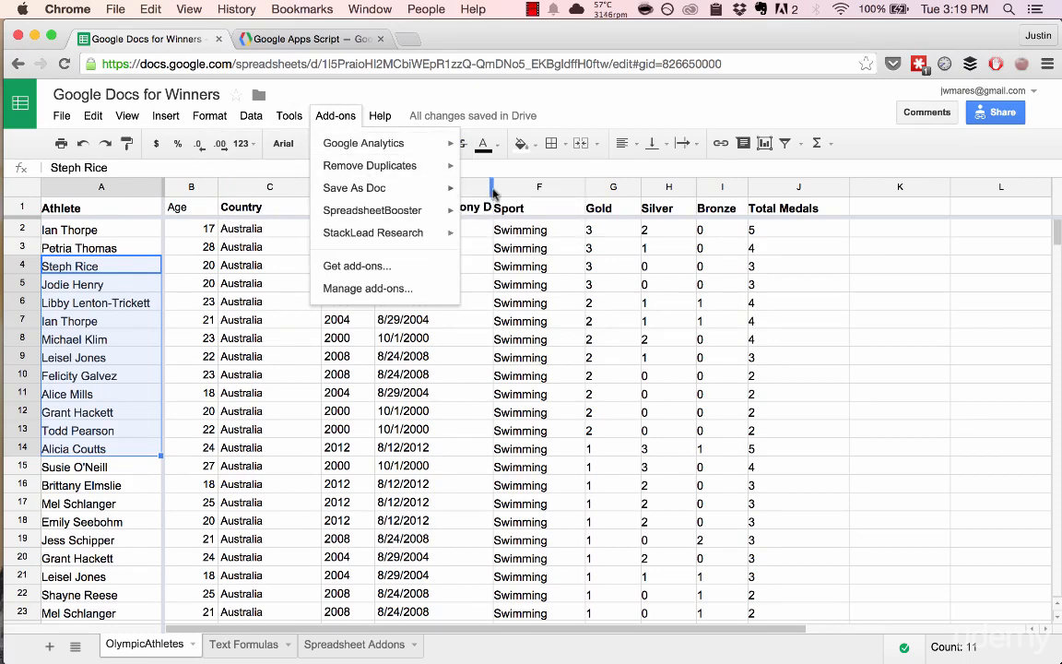
mouse_move(358, 197)
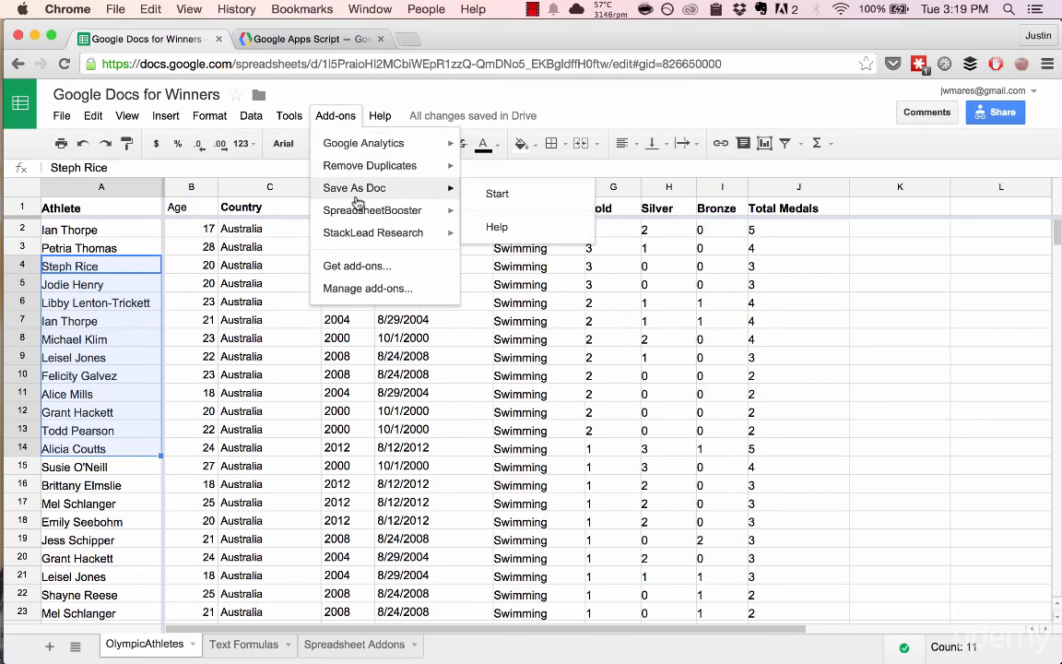
click(497, 194)
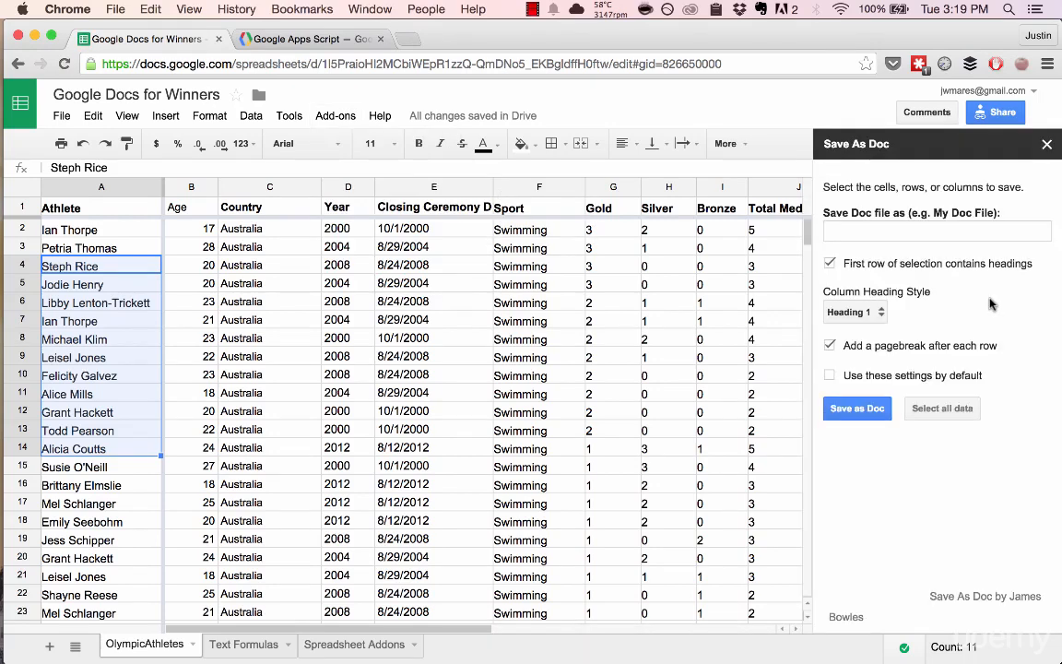
Save the selected cells as a Doc named Olympians, treating the first row as headings and without page breaks after each row
click(954, 229)
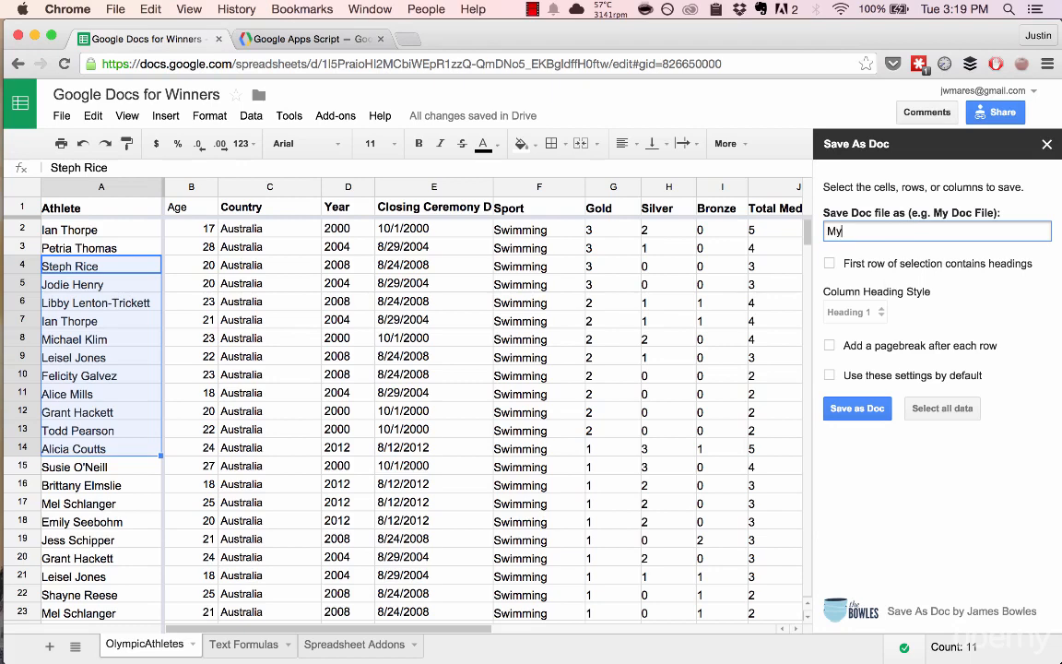
text(Olympians)
click(829, 264)
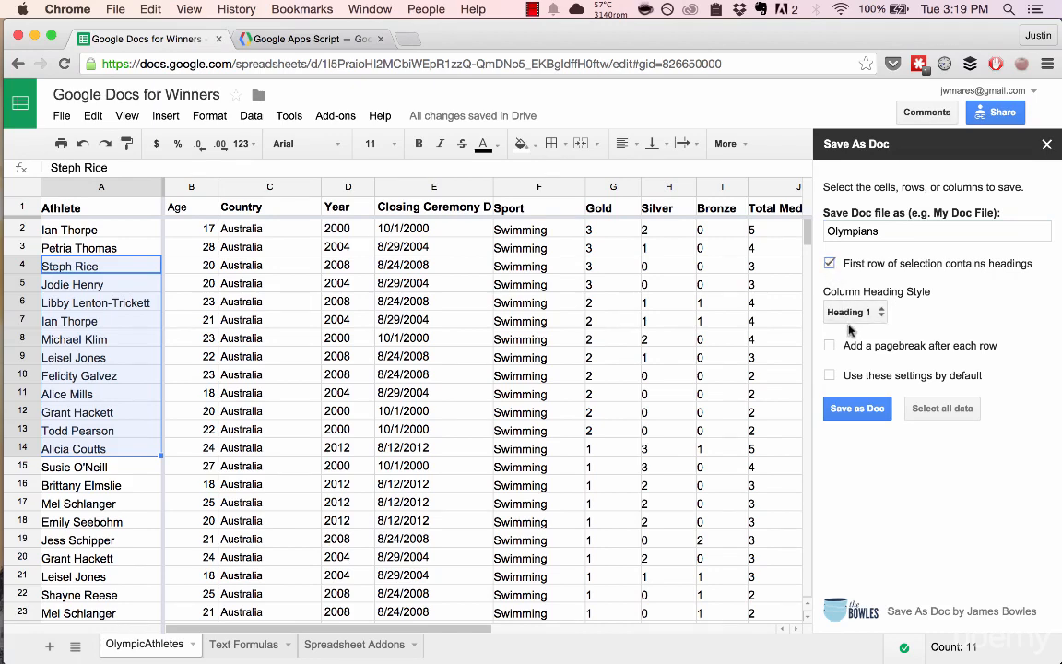
click(859, 412)
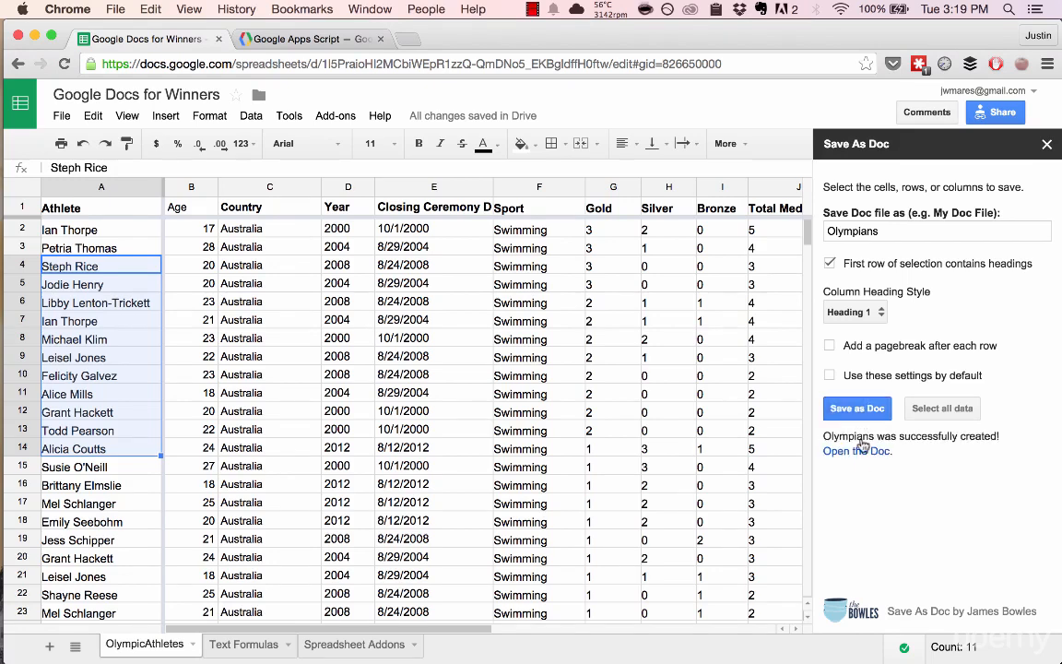
Open the generated Olympians document and examine how the headings and athlete entries are laid out
click(850, 452)
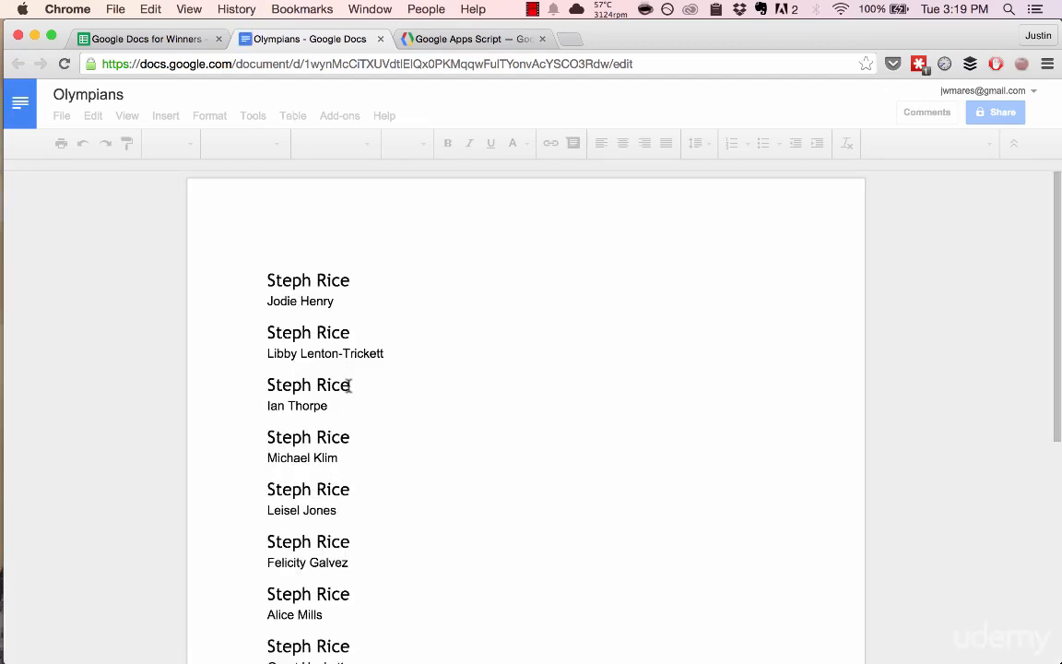
key(ctrl+shift+Tab)
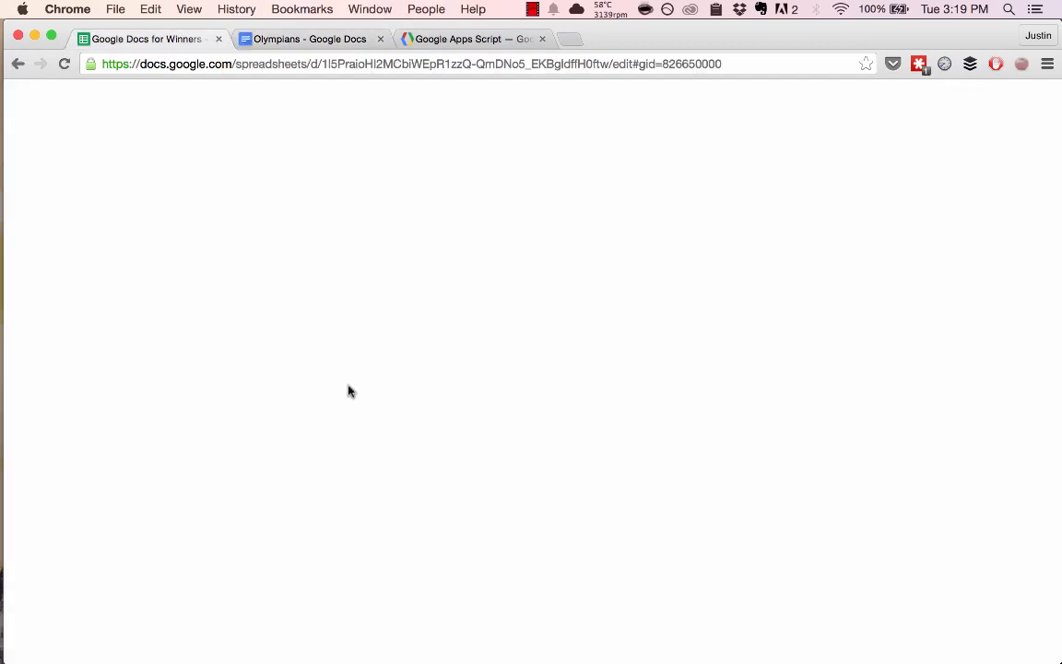
key(ctrl+Tab)
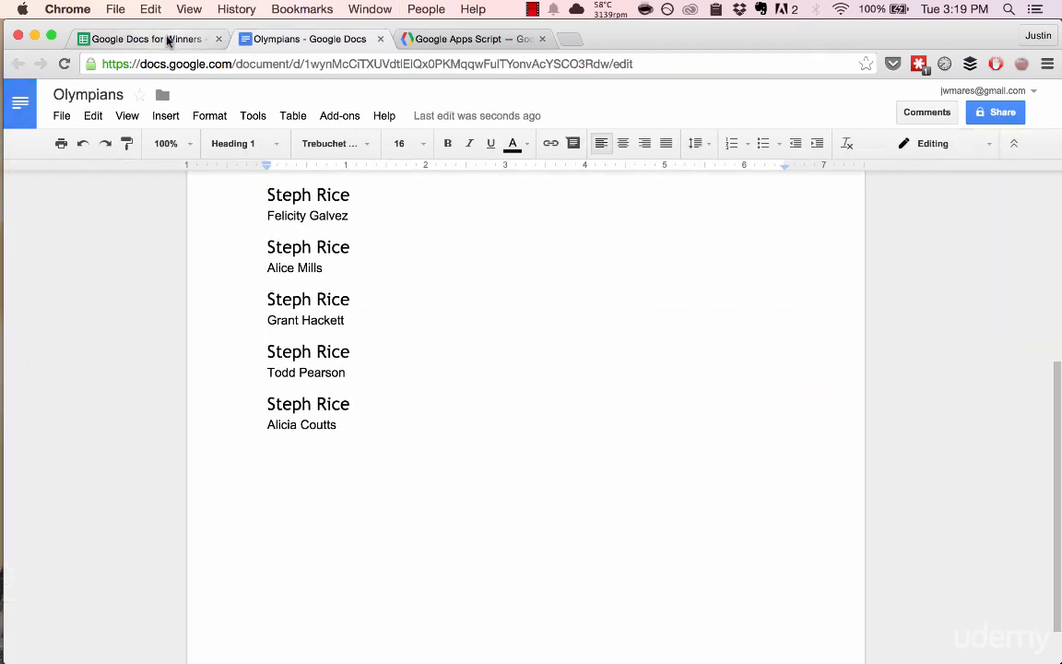
scroll(324, 341, up, 5)
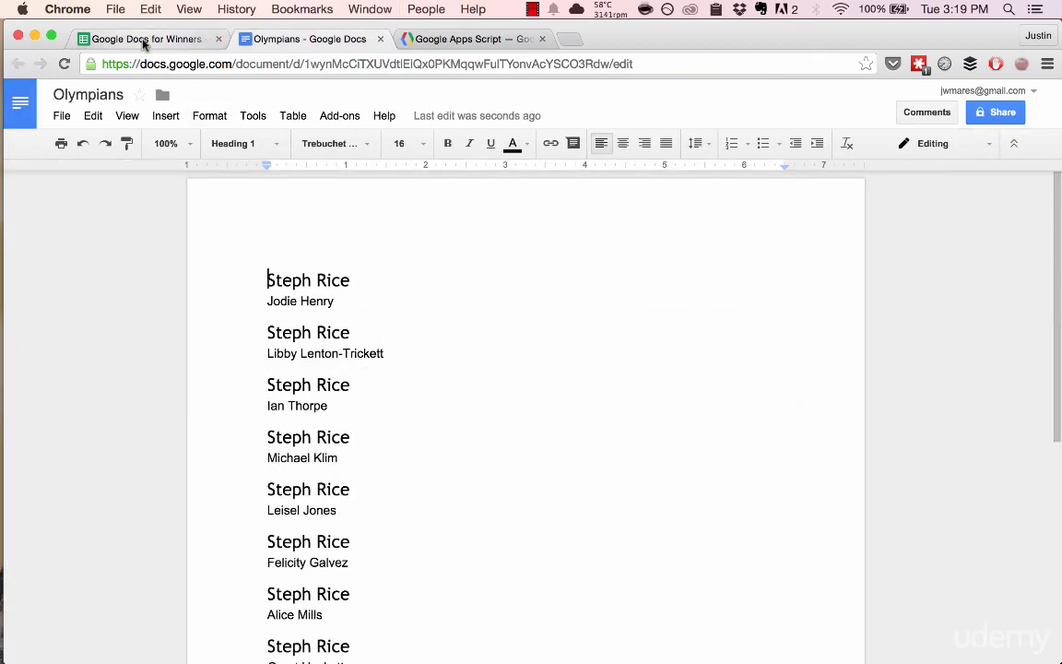
Generate the Olympians document again from the spreadsheet without treating the first row as headings, and open it
click(143, 41)
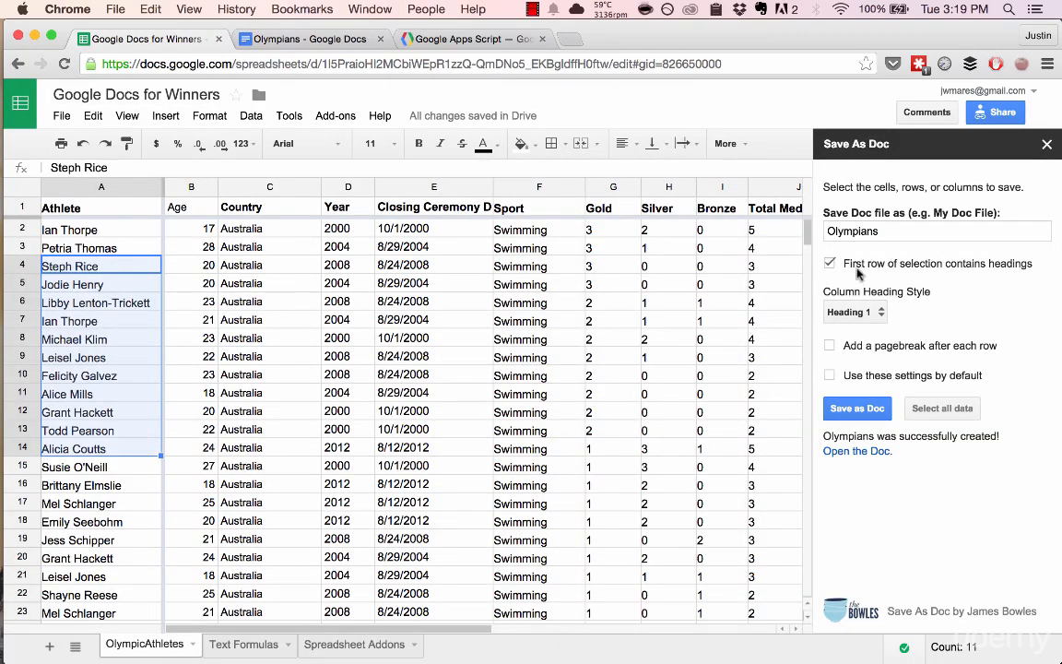
click(957, 264)
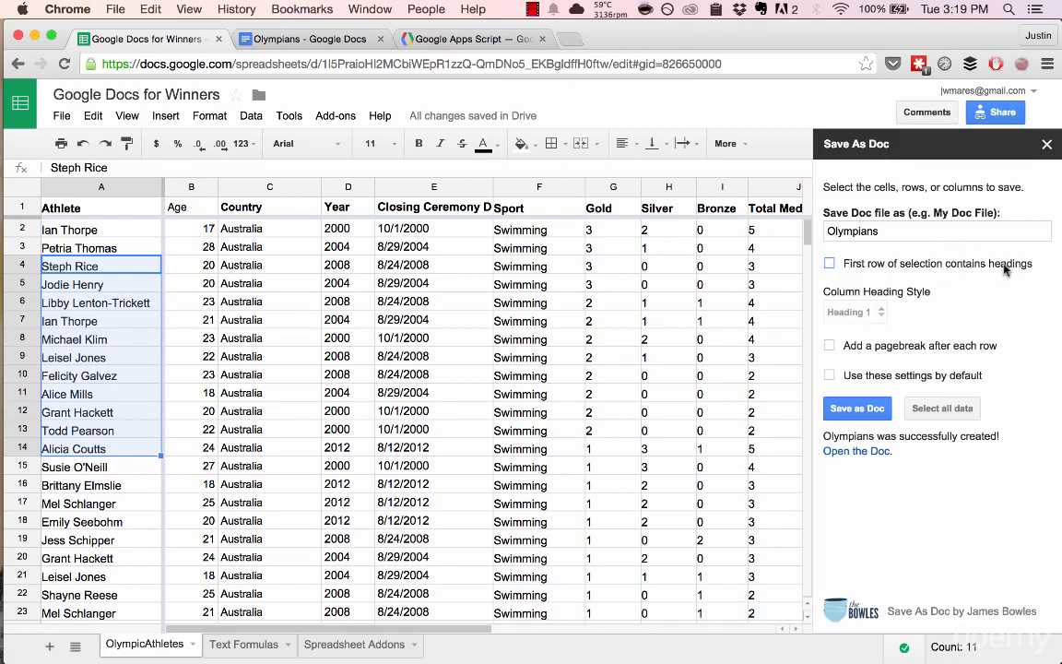
click(844, 408)
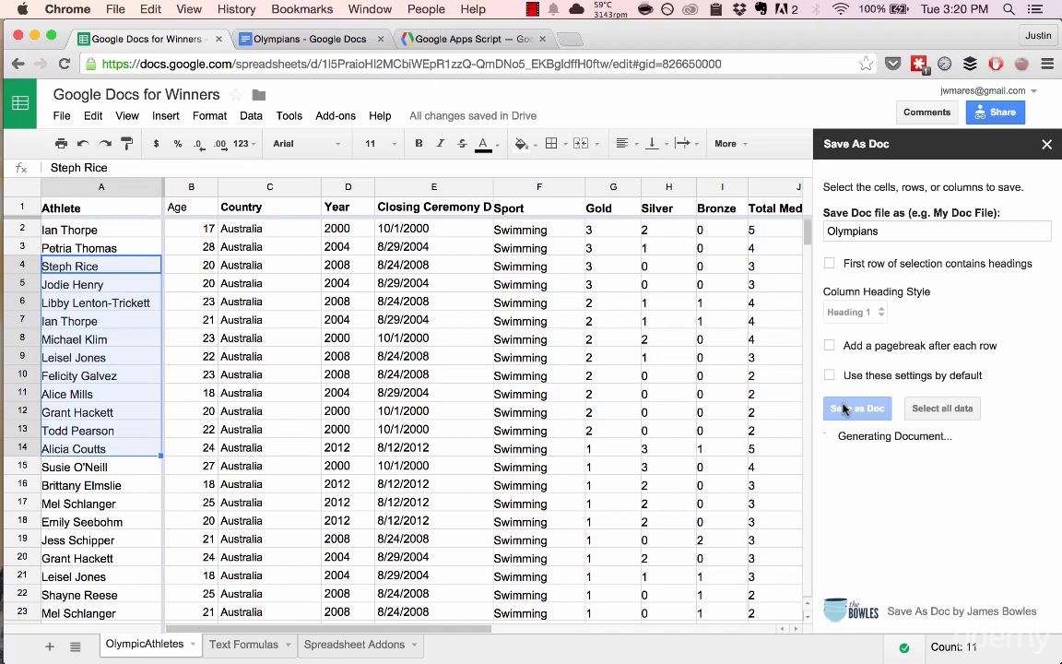
click(769, 449)
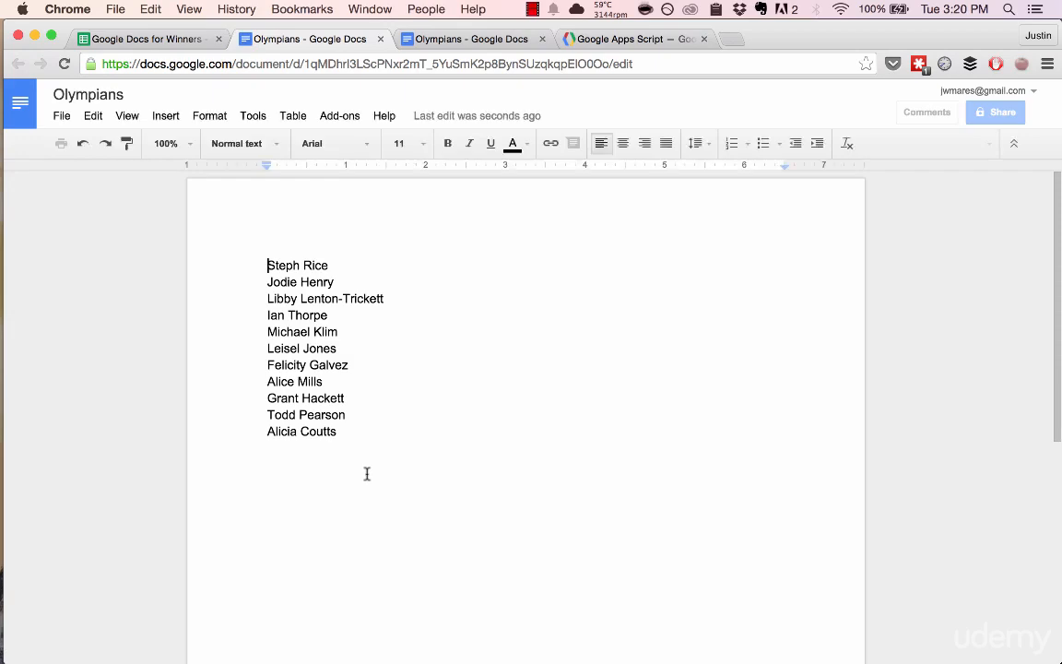
Copy cells A5:A19 from the OlympicAthletes sheet and paste them below the name list in the new Olympians document
click(158, 43)
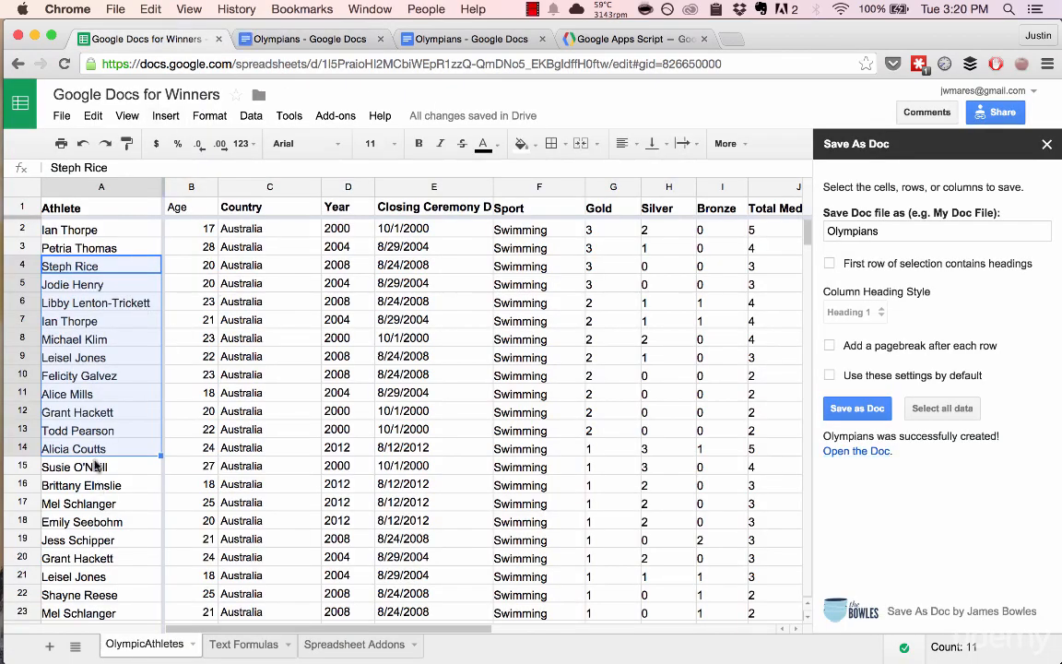
click(104, 466)
click(108, 281)
drag(108, 281, 95, 541)
key(super+c)
key(super+alt+Right)
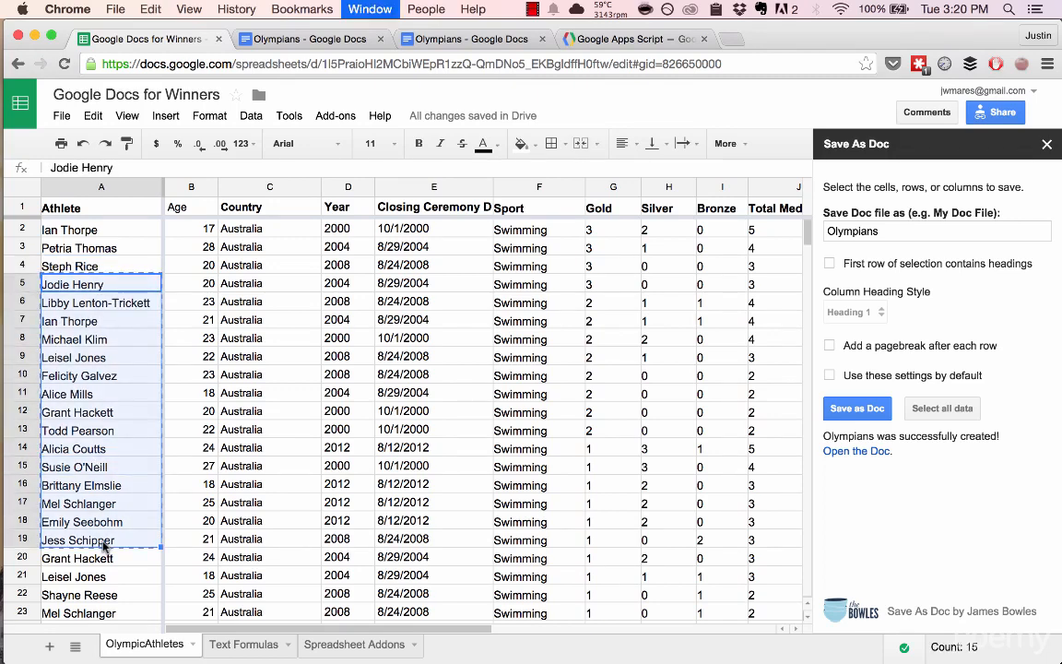
key(Return)
key(Return)
key(super+v)
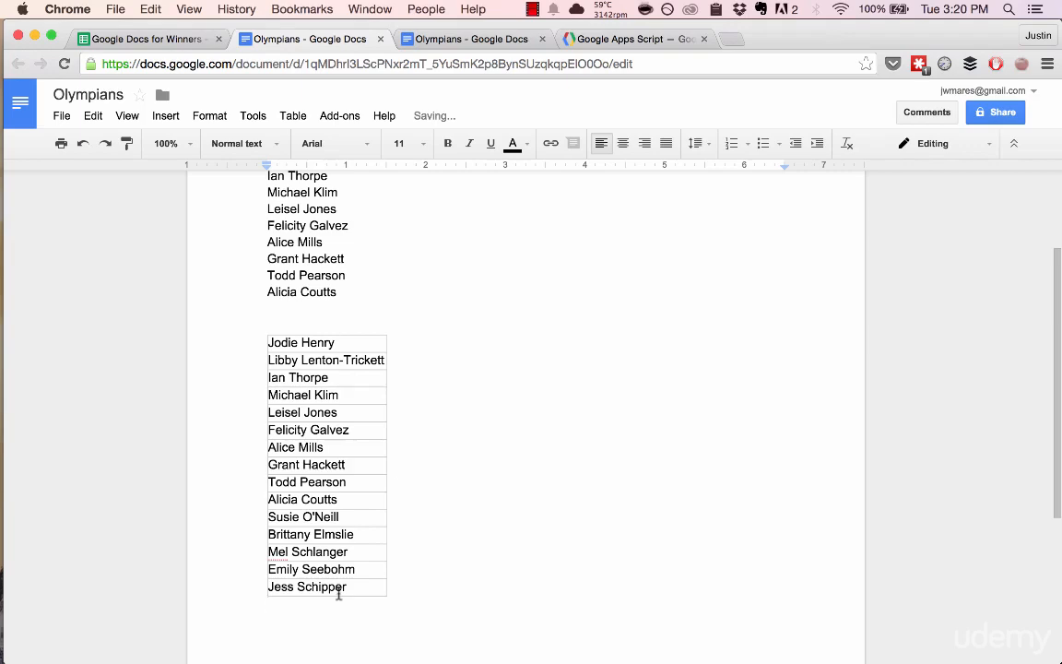
Undo the pasted athlete cells in the Olympians document and close that document
key(super+z)
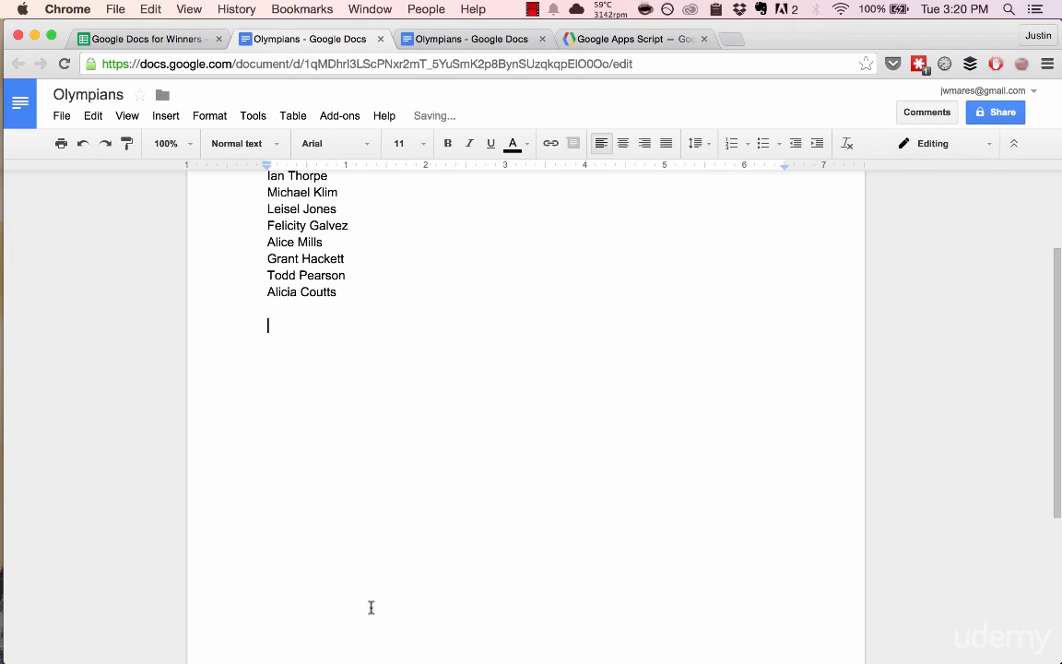
scroll(386, 490, up, 3)
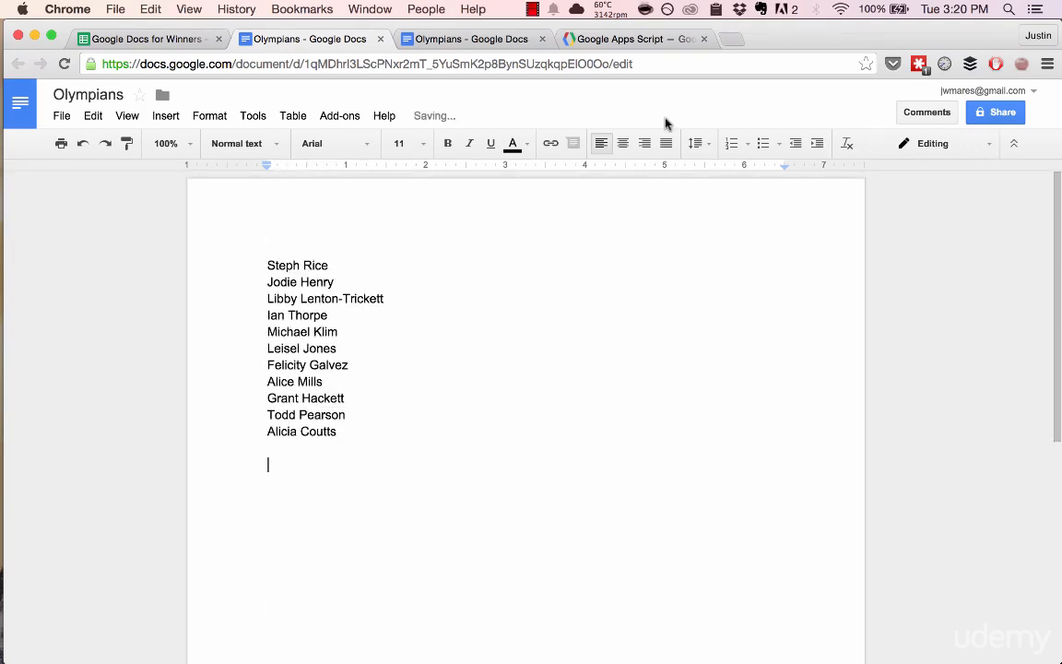
key(super+w)
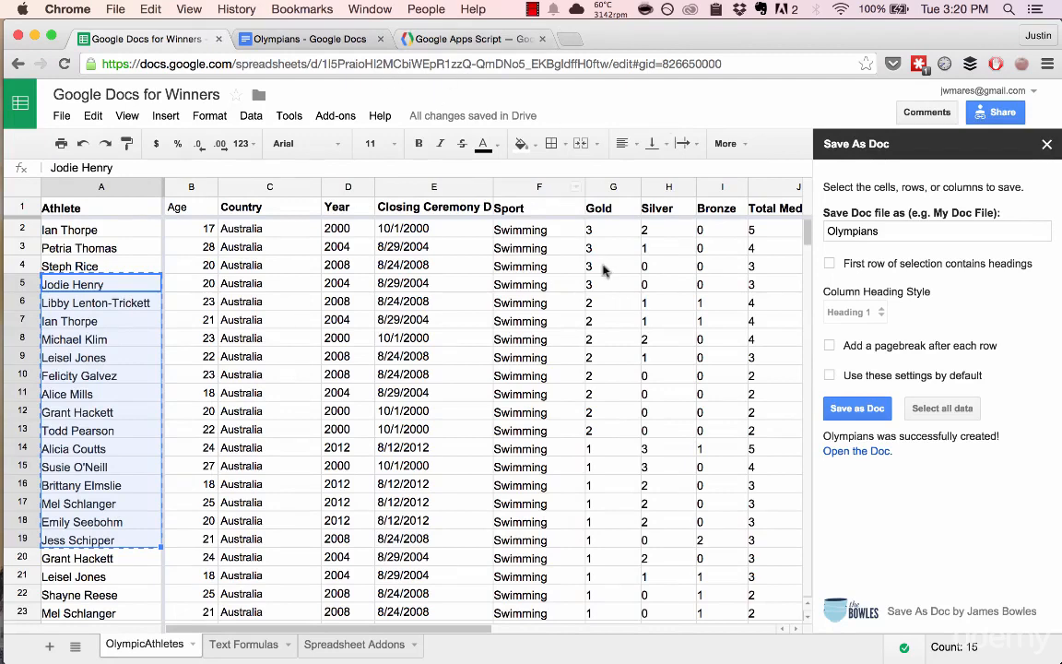
Close the Save As Doc sidebar and open the gallery for getting more spreadsheet add-ons
click(1047, 145)
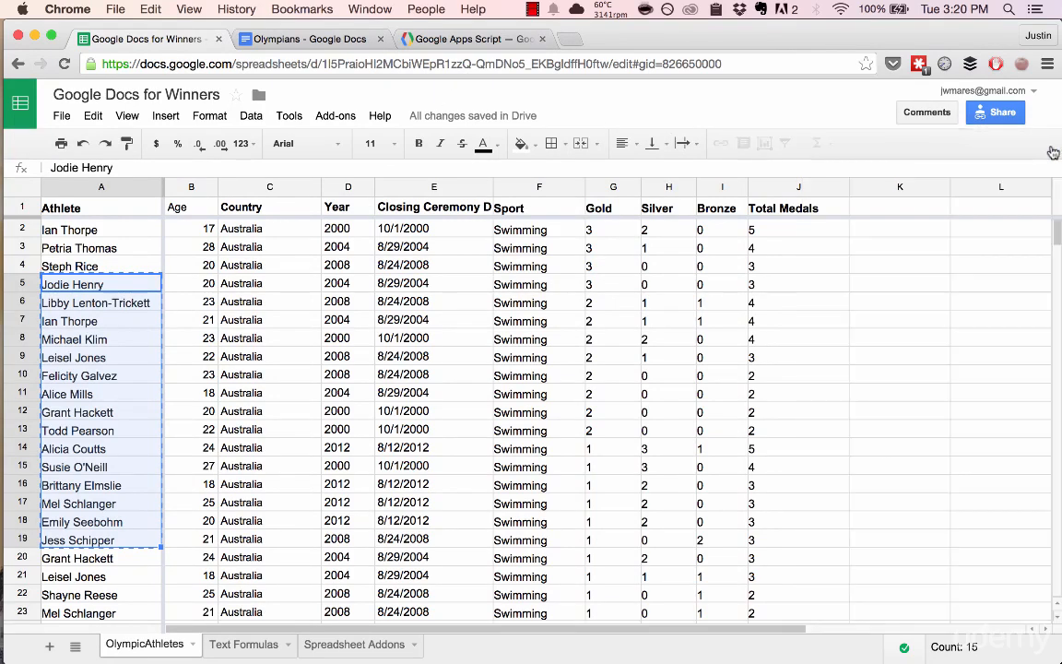
click(339, 112)
mouse_move(406, 197)
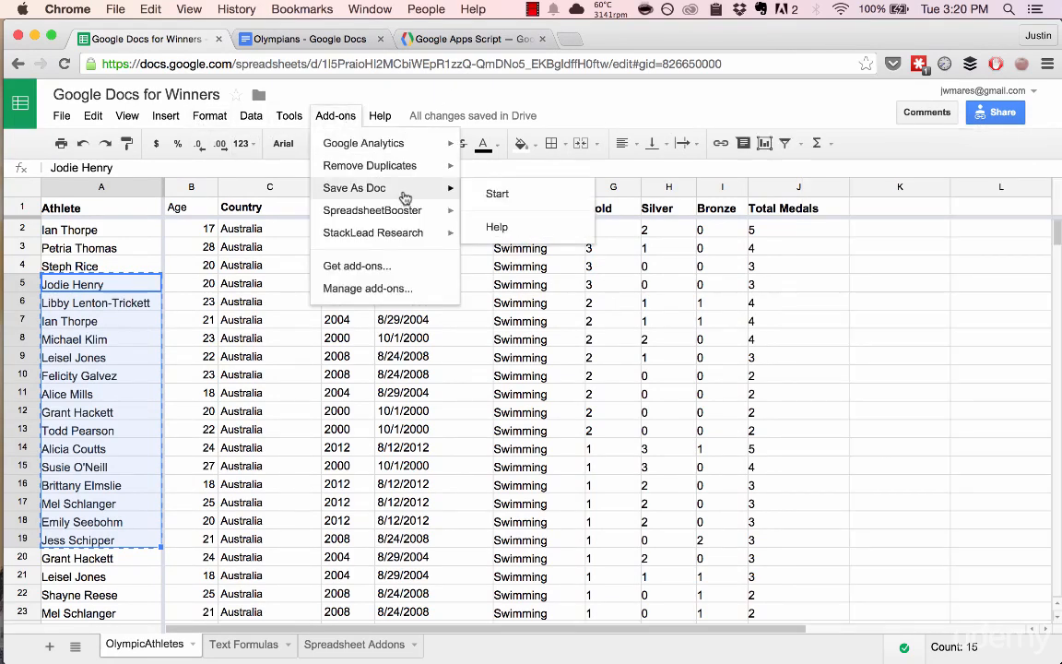
click(357, 266)
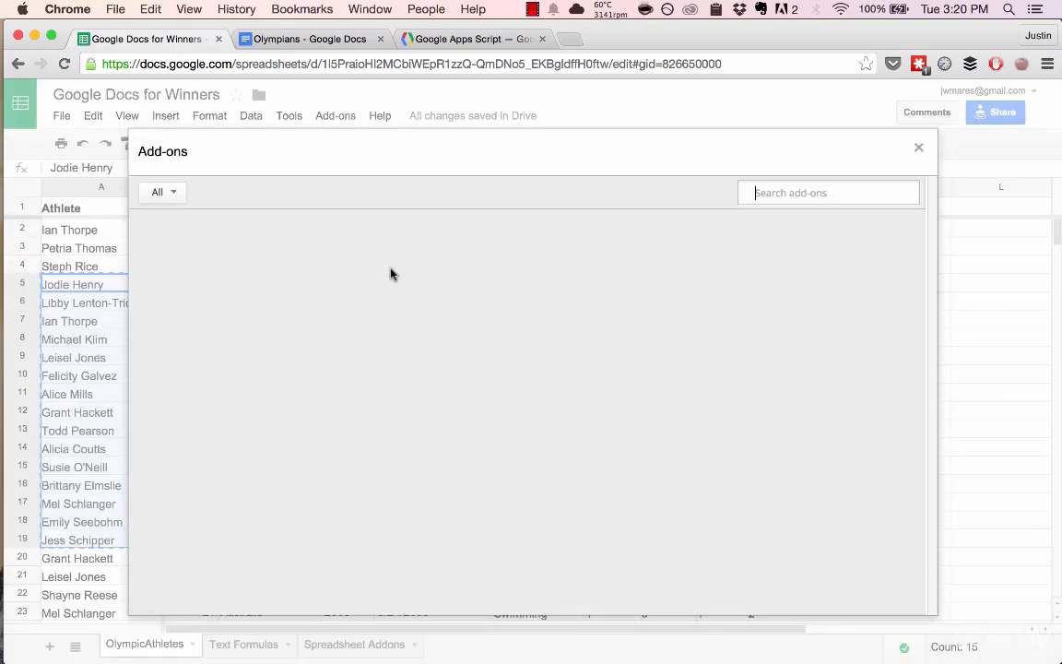
Browse the add-ons gallery to examine the range of tools available for Google Sheets
scroll(555, 357, down, 5)
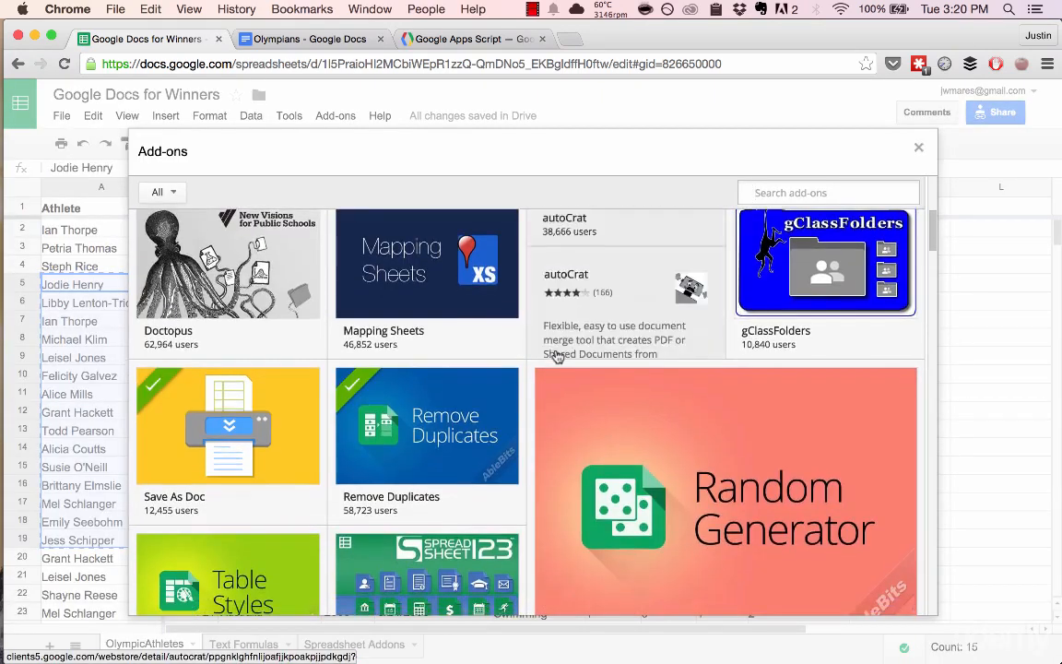
scroll(430, 313, down, 3)
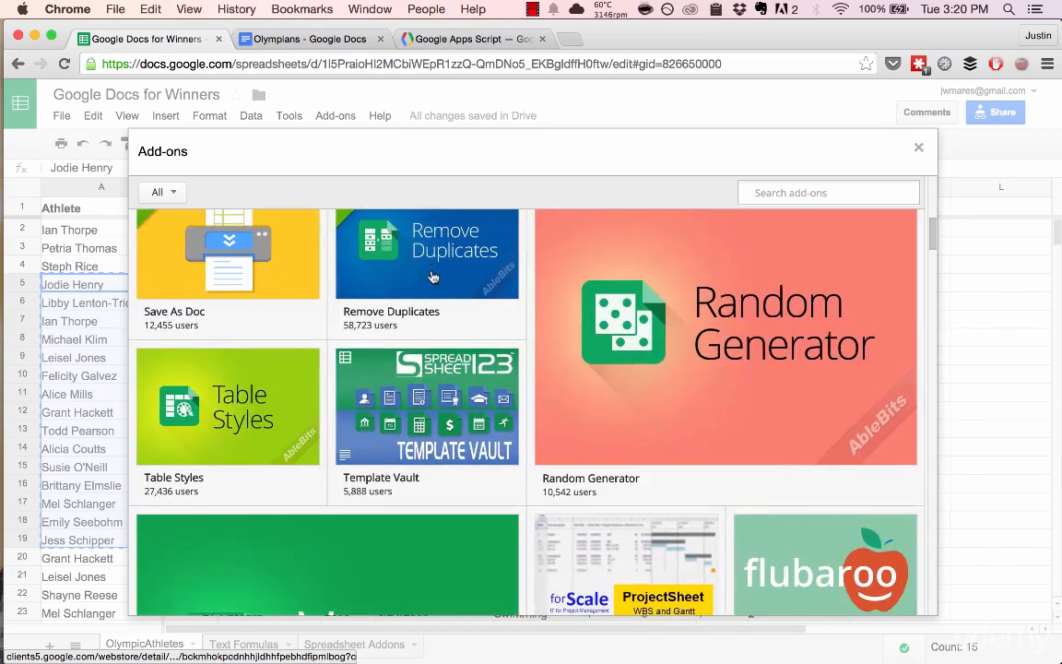
scroll(442, 350, down, 4)
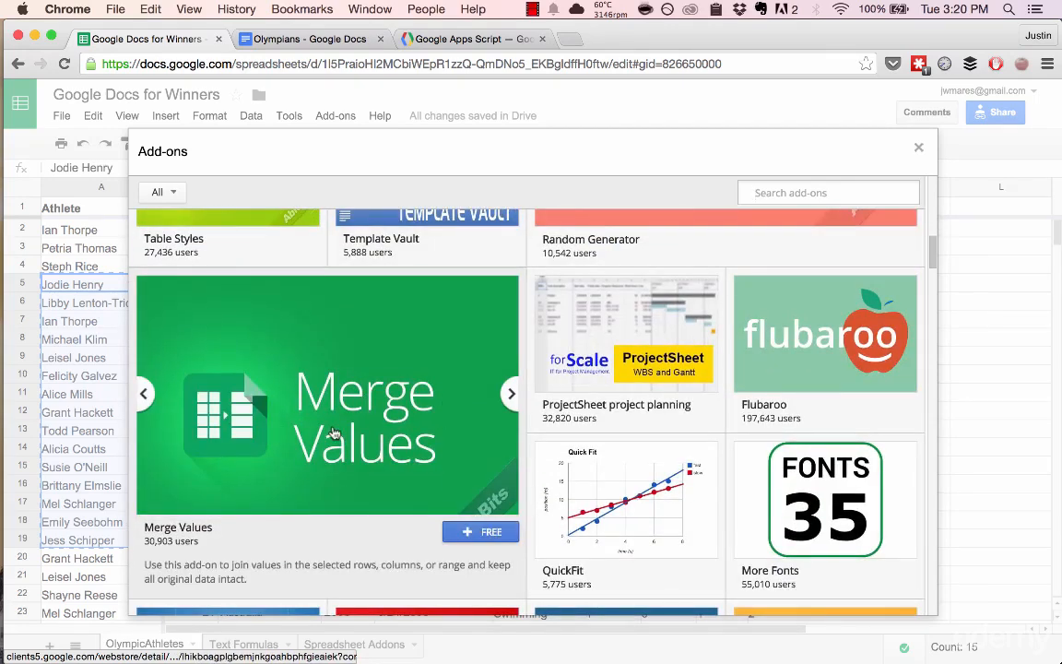
scroll(332, 369, down, 3)
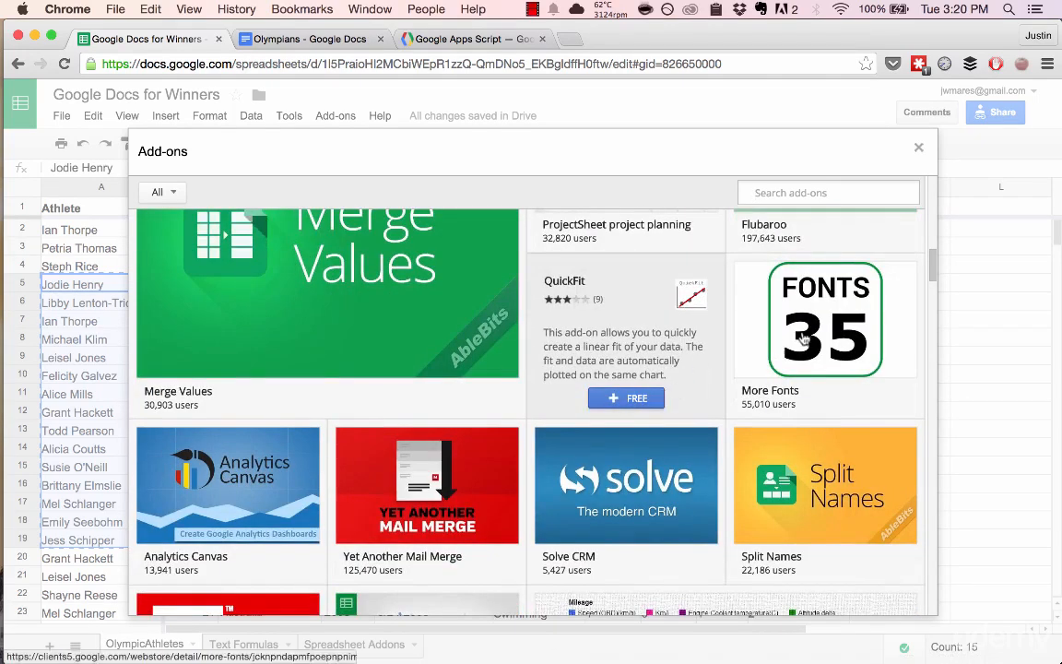
scroll(830, 276, down, 3)
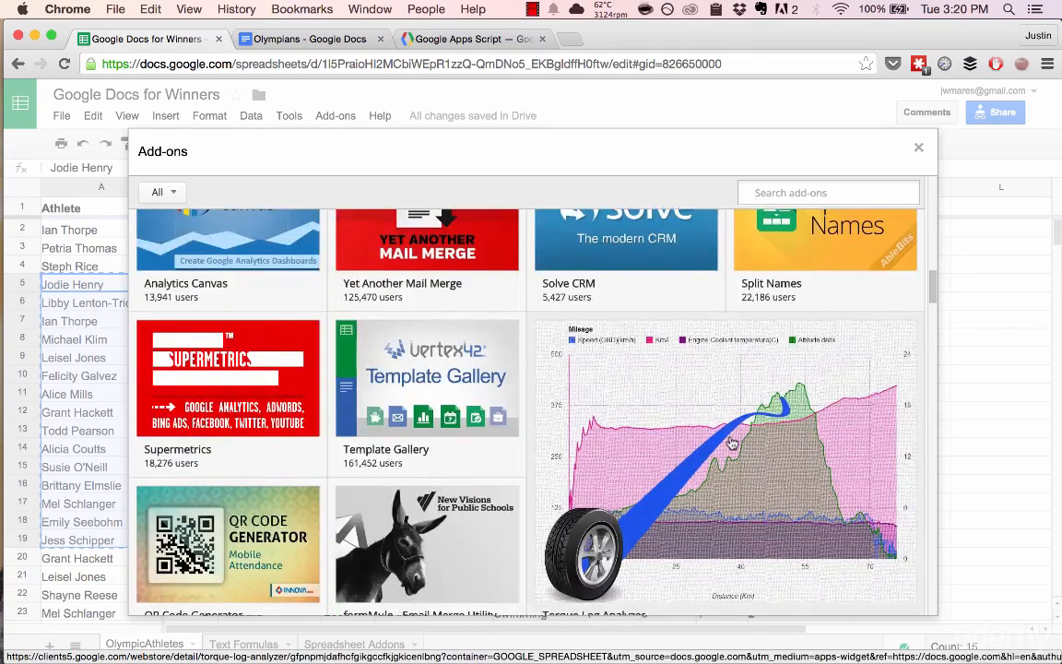
scroll(784, 387, down, 3)
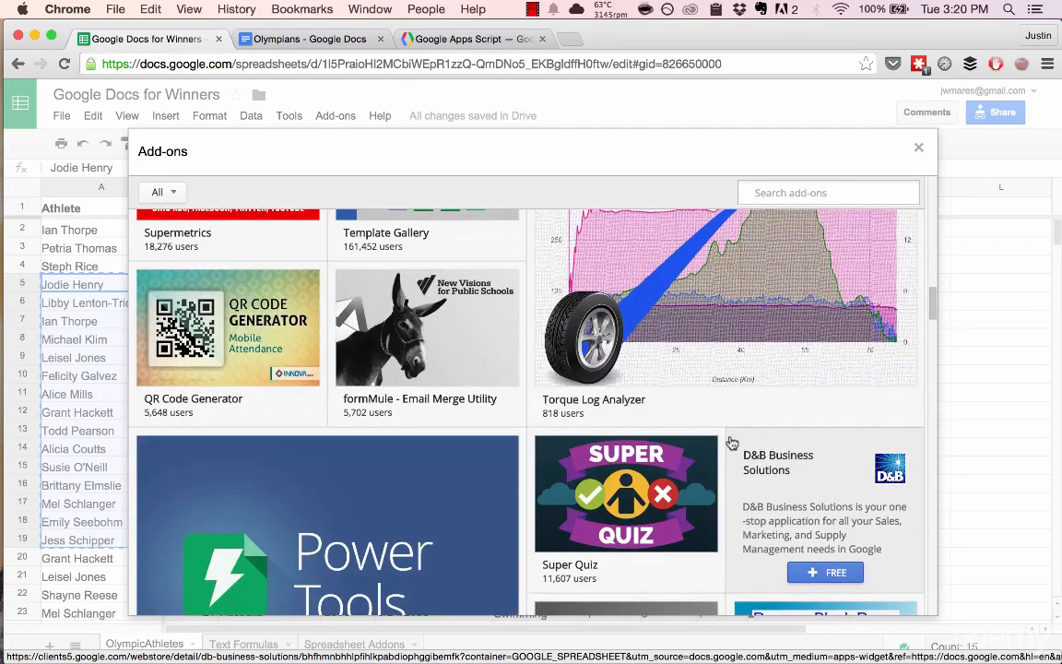
scroll(731, 443, down, 10)
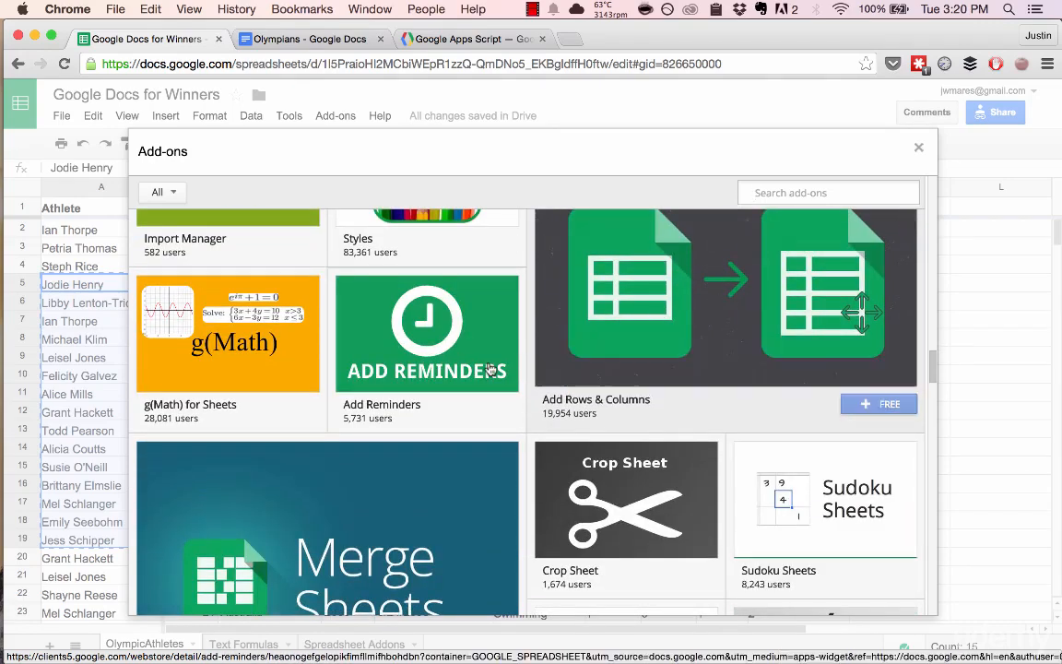
scroll(490, 368, down, 1)
scroll(491, 369, down, 5)
scroll(285, 270, up, 2)
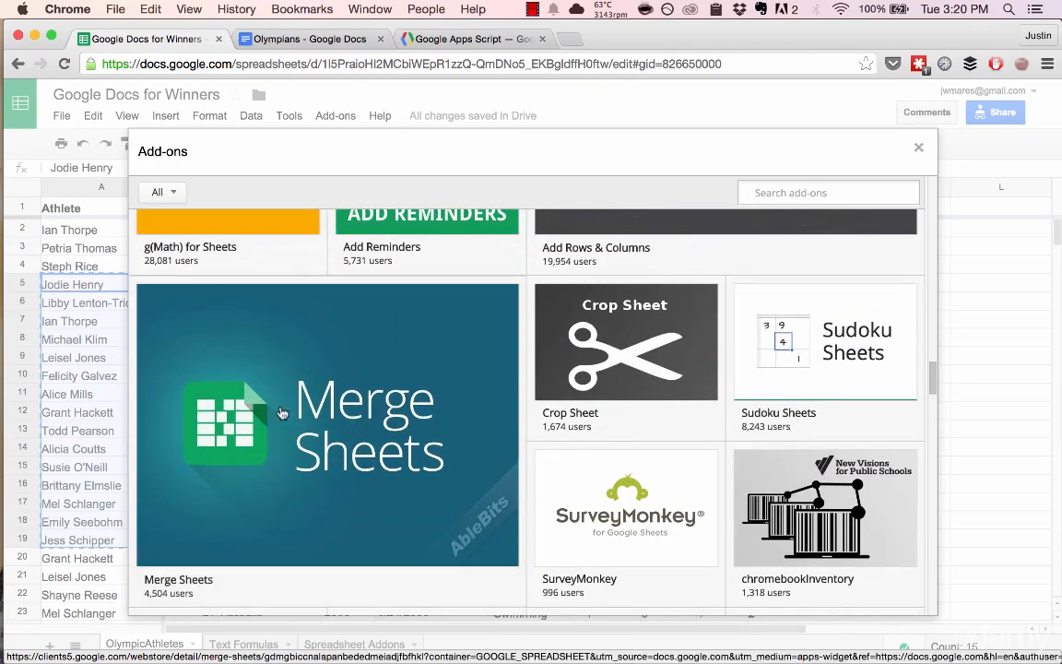
scroll(286, 270, up, 3)
scroll(776, 439, down, 5)
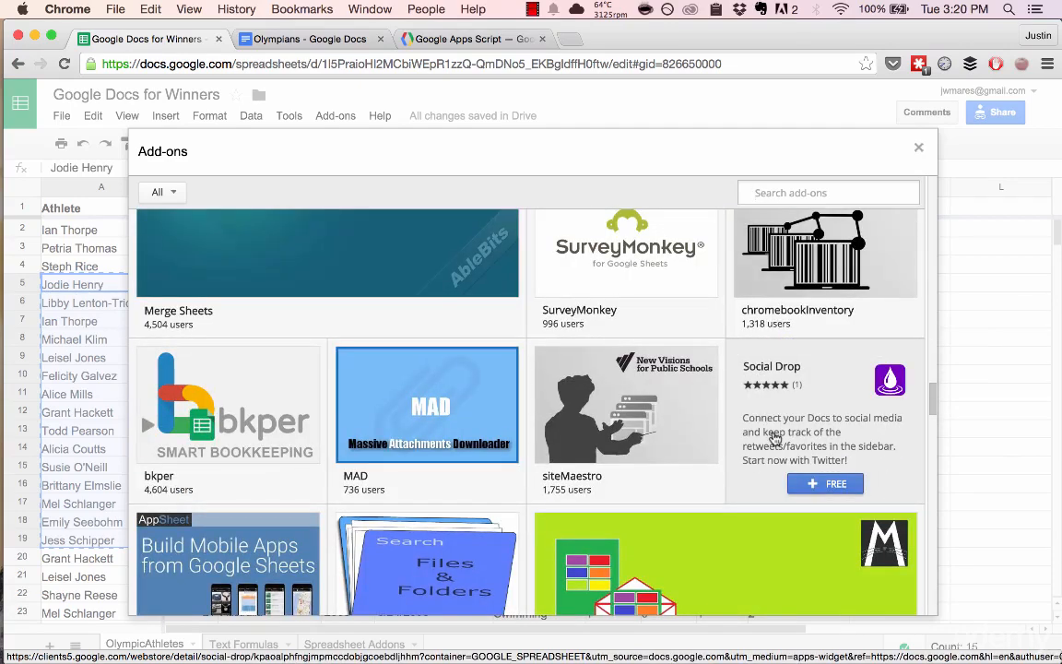
scroll(775, 438, down, 7)
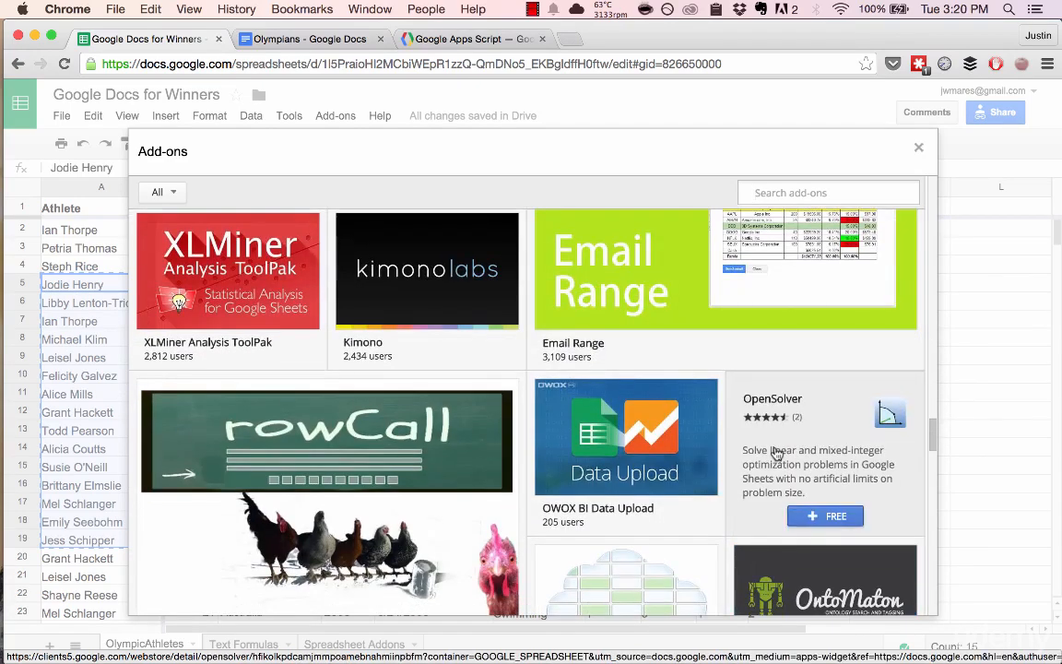
scroll(775, 452, down, 5)
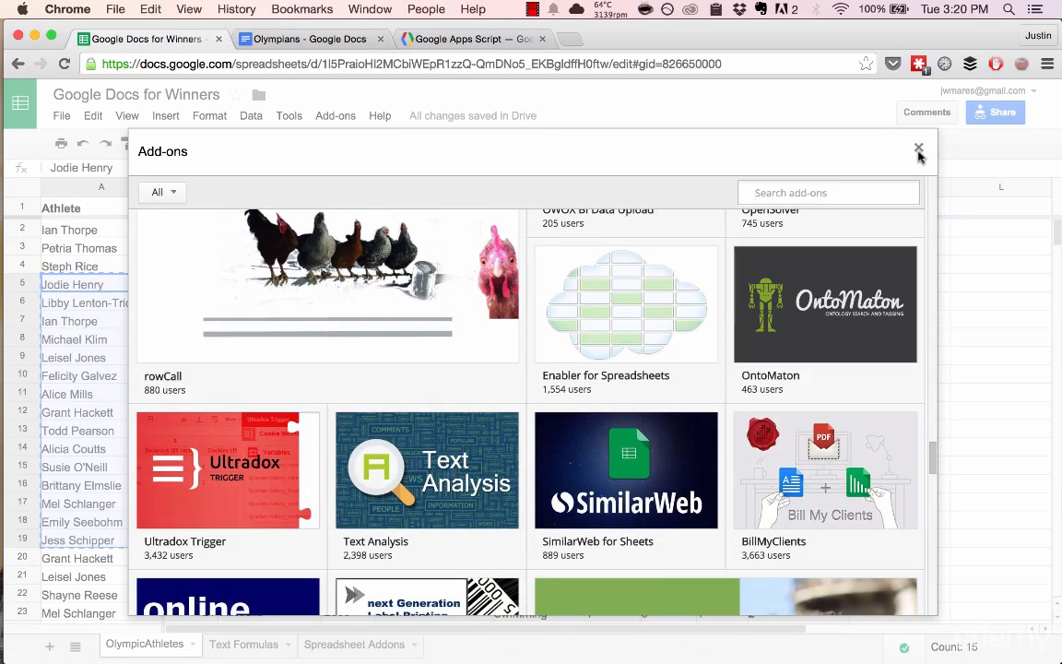
Review the add-ons at the beginning of the gallery, including gClassFolders and Schedule Generator, and close the gallery
scroll(705, 453, up, 15)
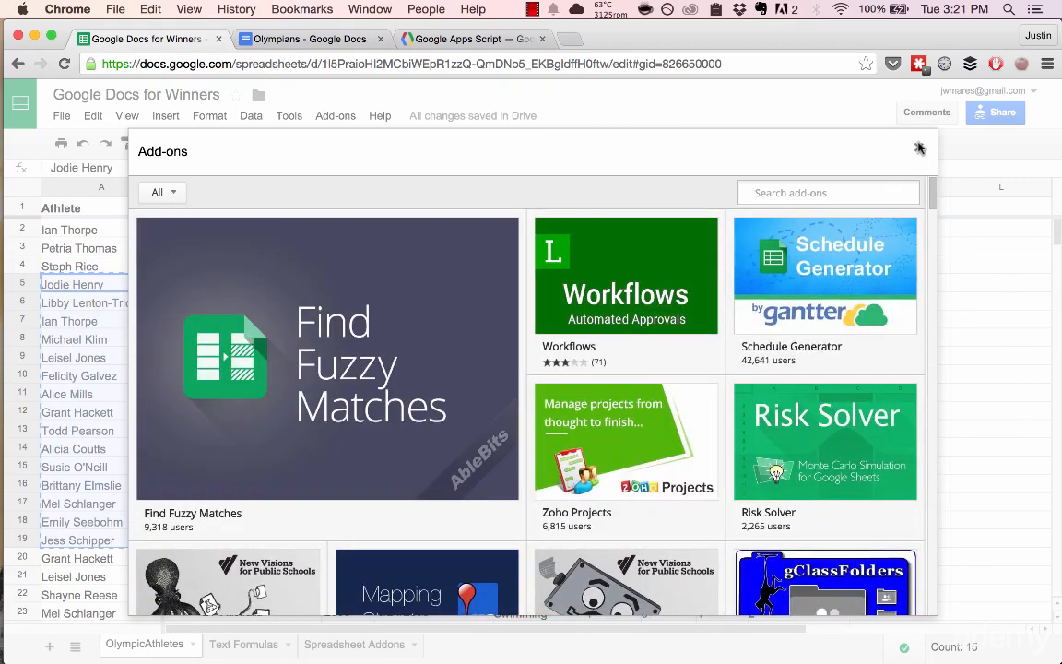
scroll(811, 341, down, 5)
mouse_move(865, 360)
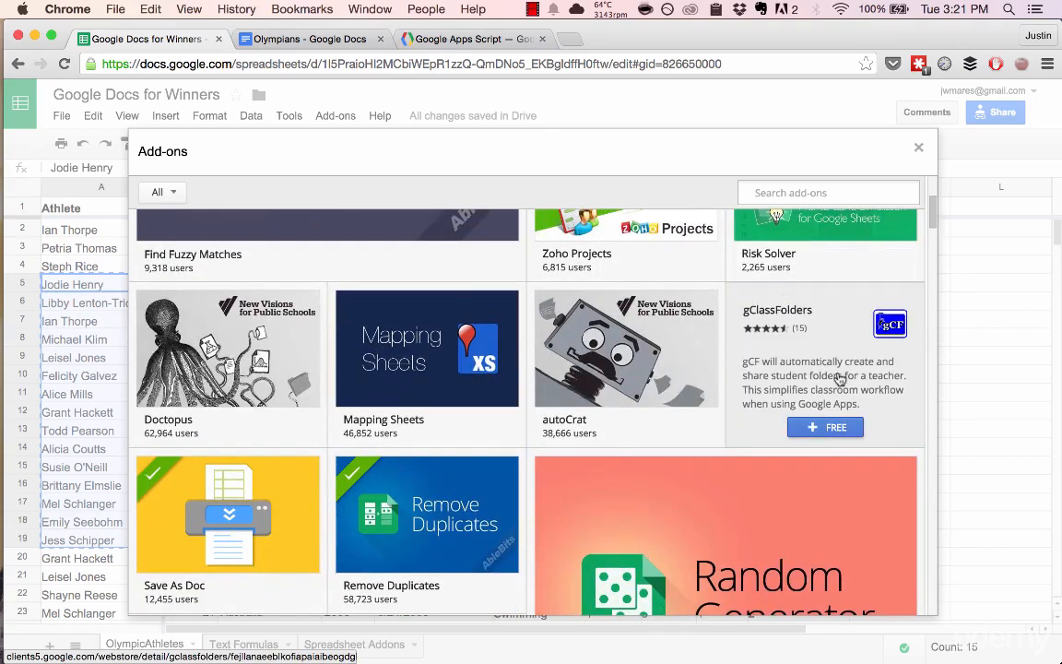
scroll(865, 359, up, 5)
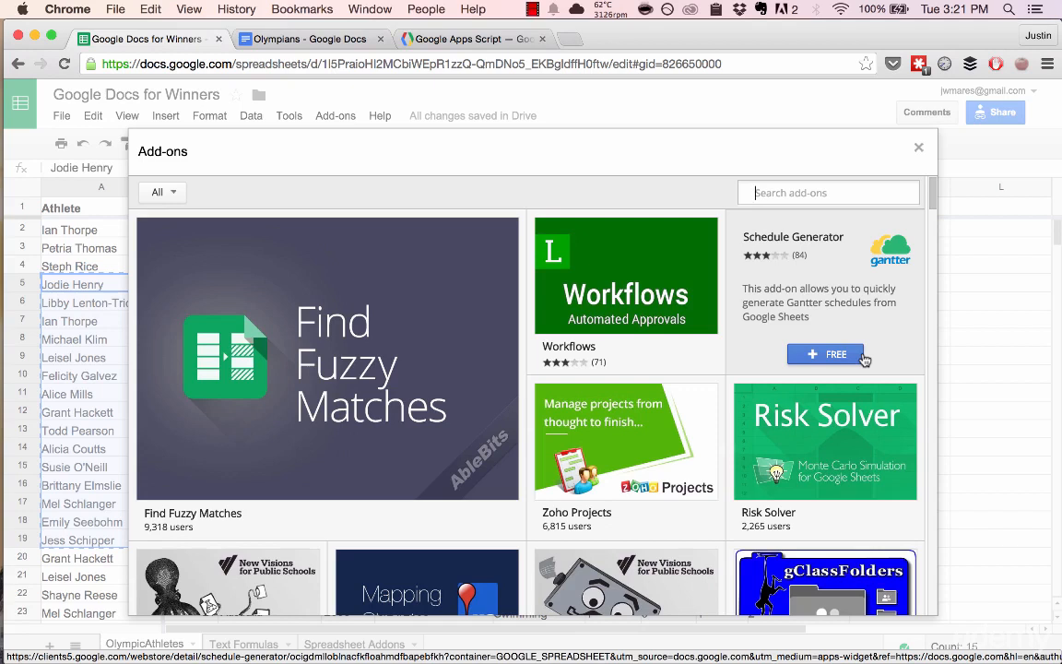
click(918, 147)
Switch to the Google Apps Script page and examine its introduction and 5-minute quickstart options for building add-ons
click(467, 41)
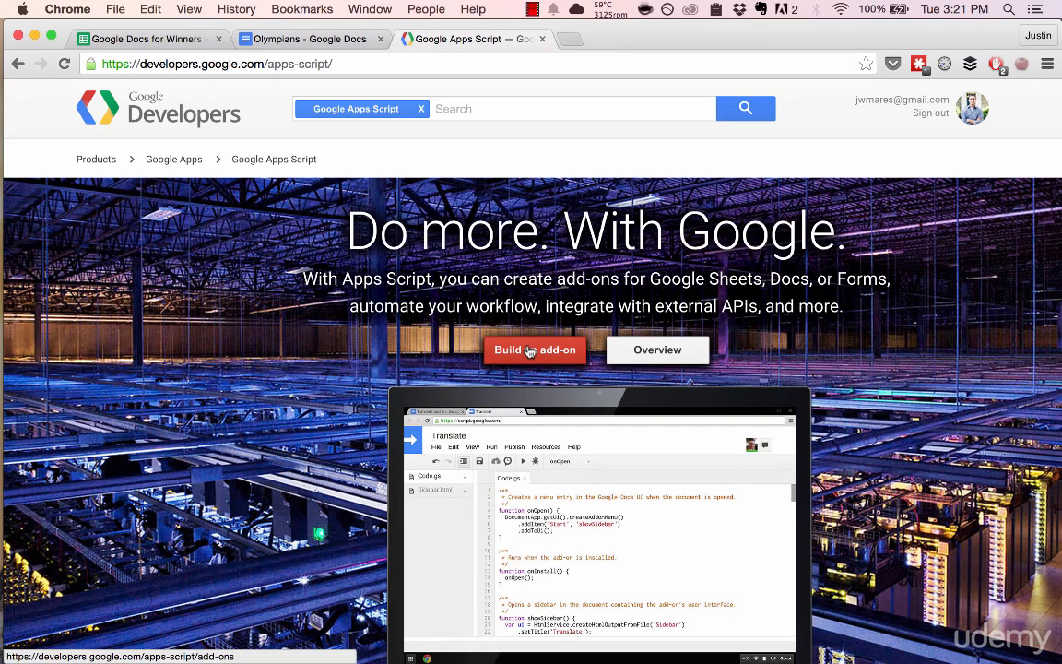
scroll(823, 442, down, 5)
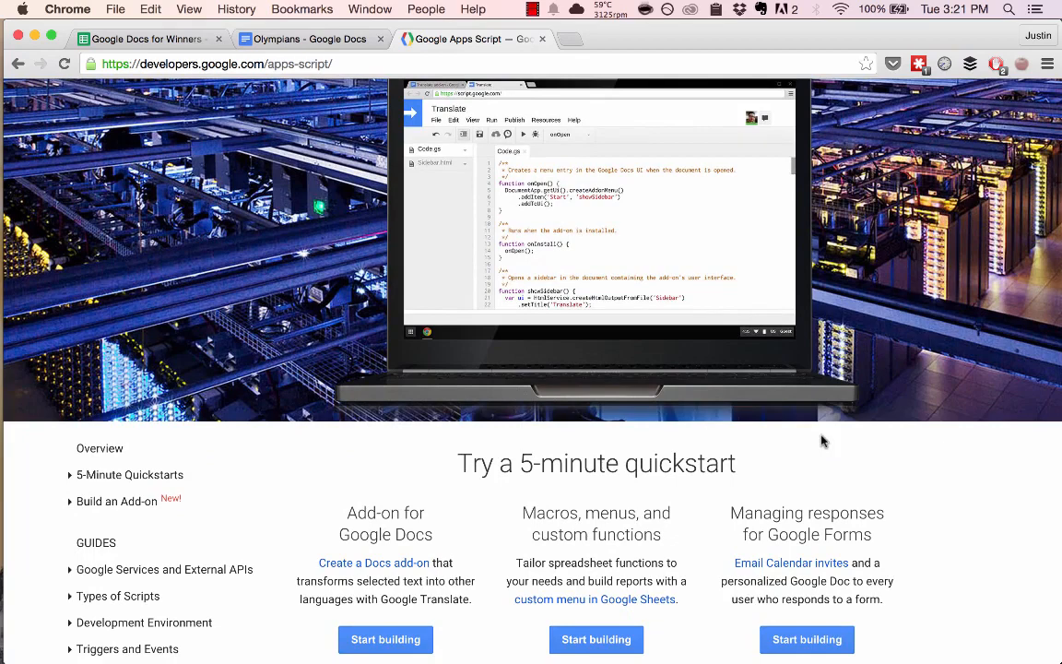
scroll(820, 441, up, 5)
Return to the Google Docs for Winners spreadsheet and close the remaining Olympians document
click(147, 39)
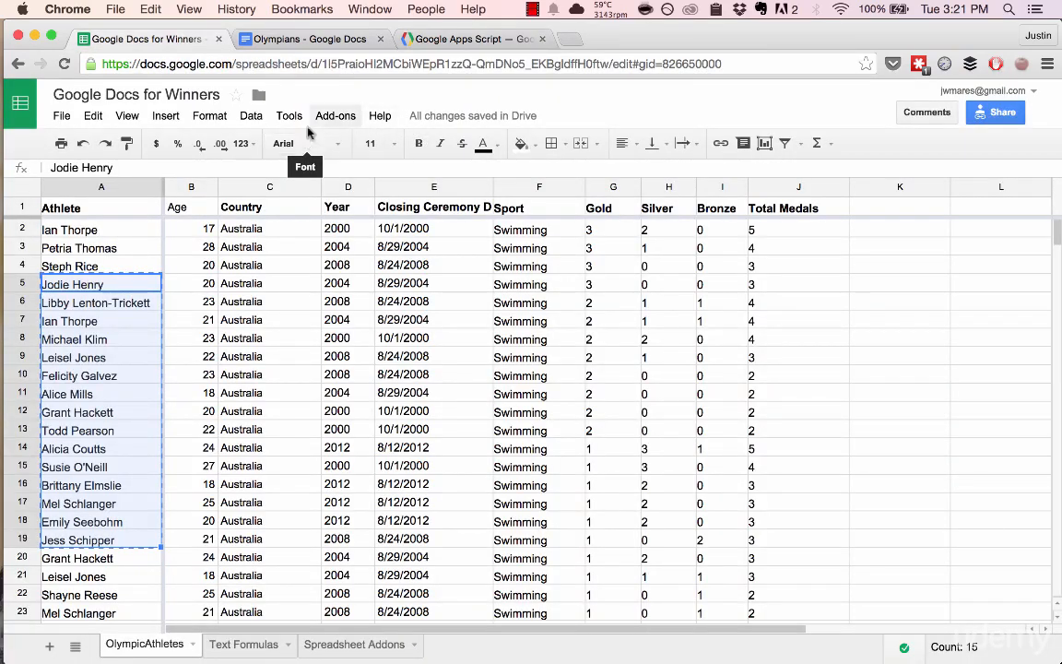
click(380, 39)
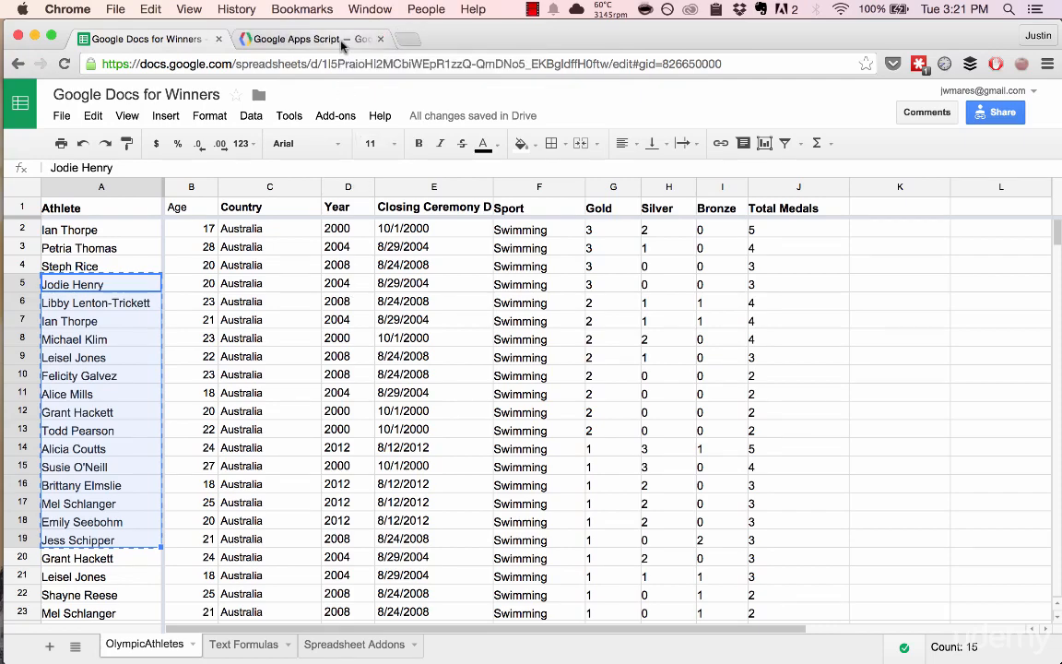
Skim the whole Google Apps Script page for its add-on building information and close the page
click(341, 42)
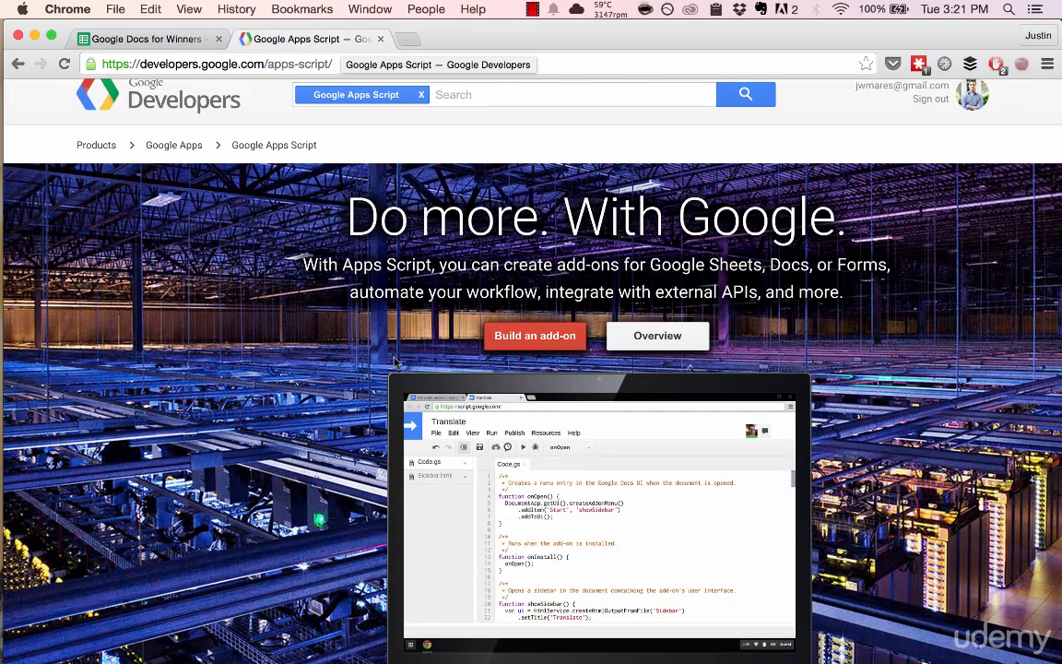
scroll(393, 358, down, 15)
scroll(394, 358, up, 15)
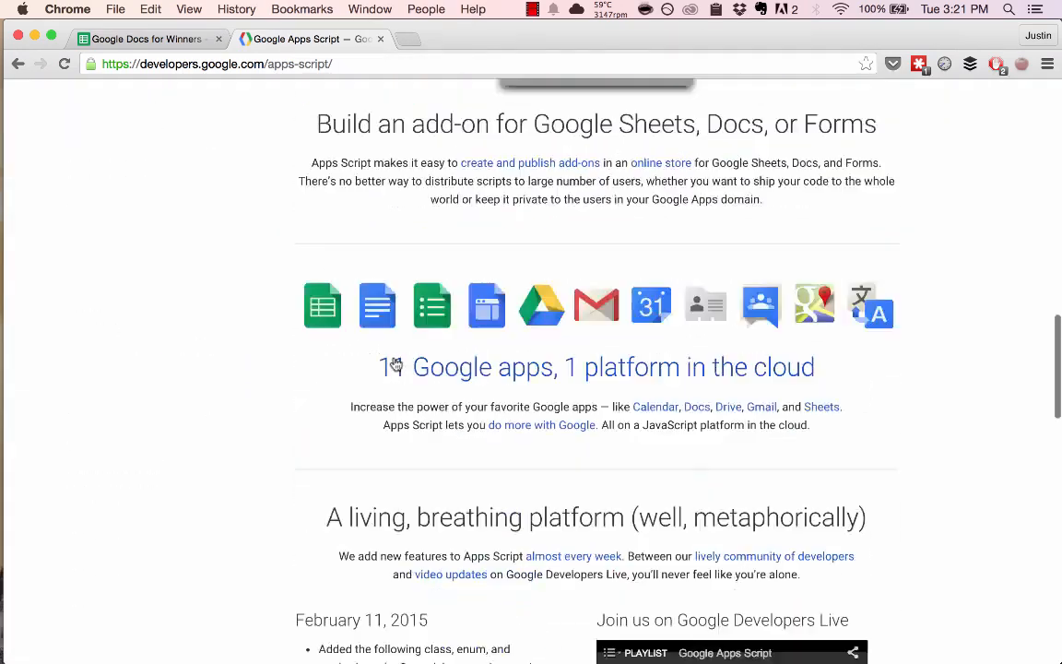
key(super+w)
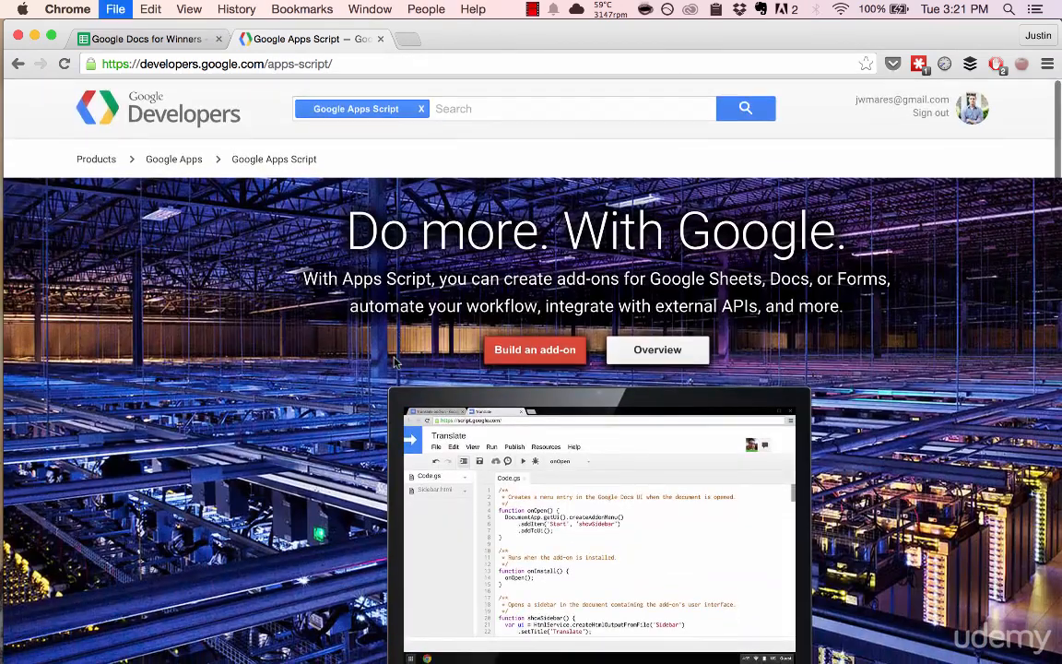